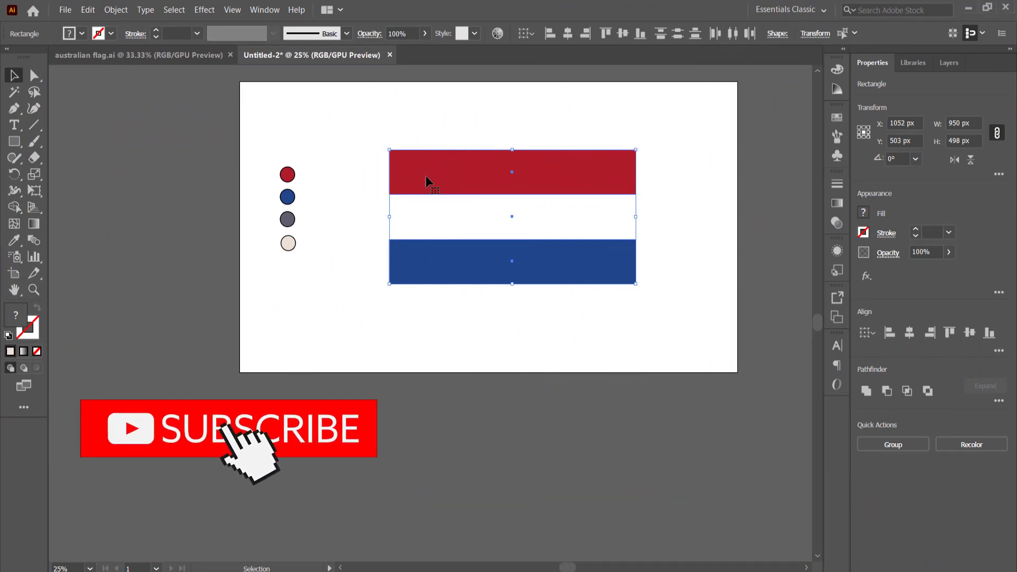
Marquee-select the old three-stripe flag and delete it, keeping the four colour circles.
drag(376, 126, 695, 318)
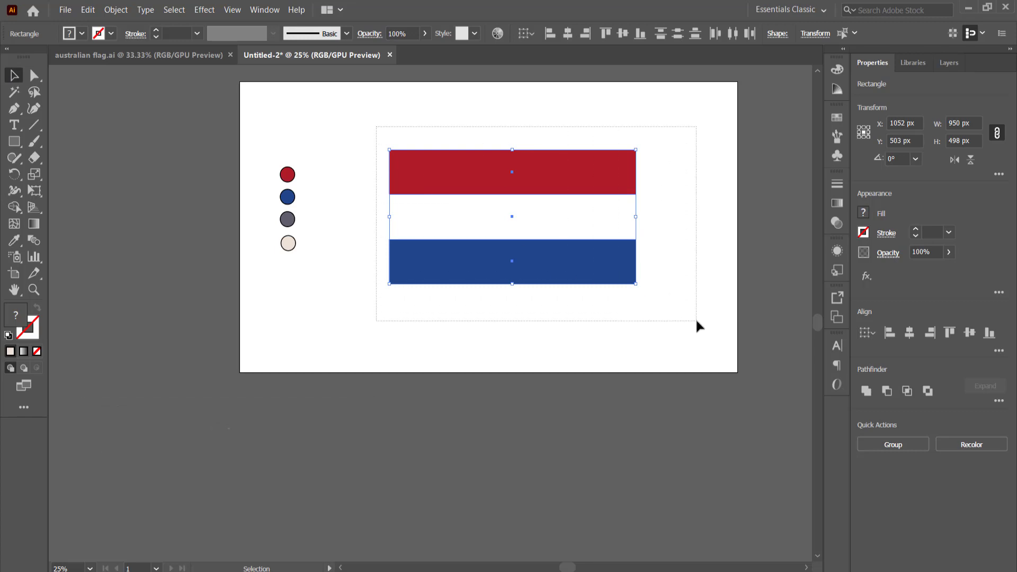
key(Delete)
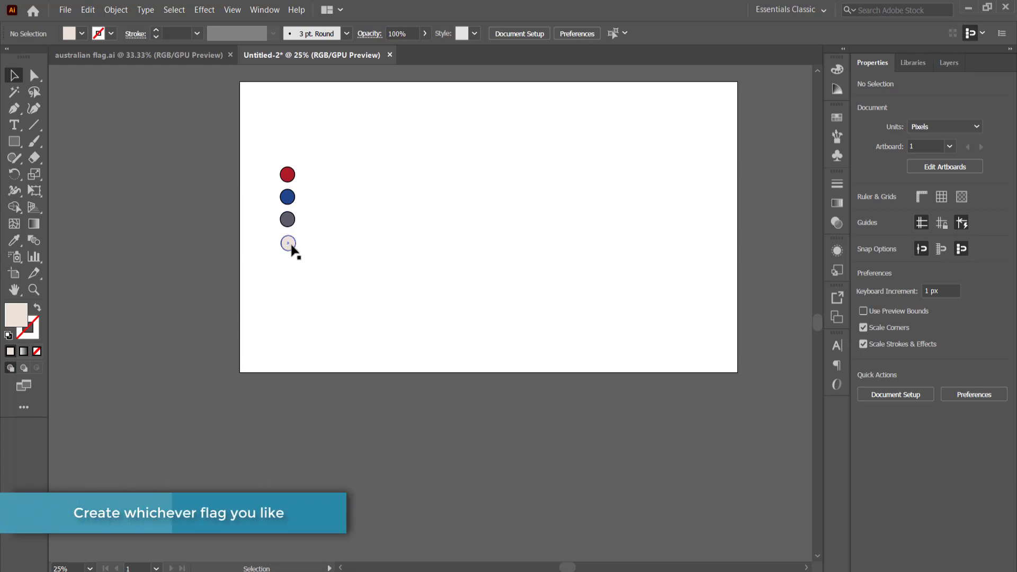
Create a 950 × 166 px rectangle and Alt-drag copies below it to stack three stripes.
click(15, 142)
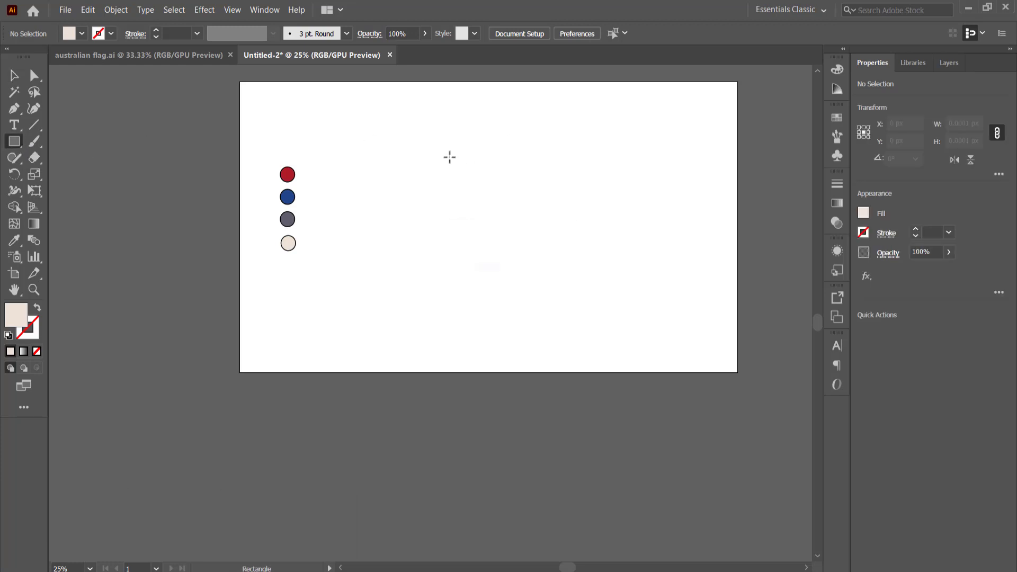
click(449, 156)
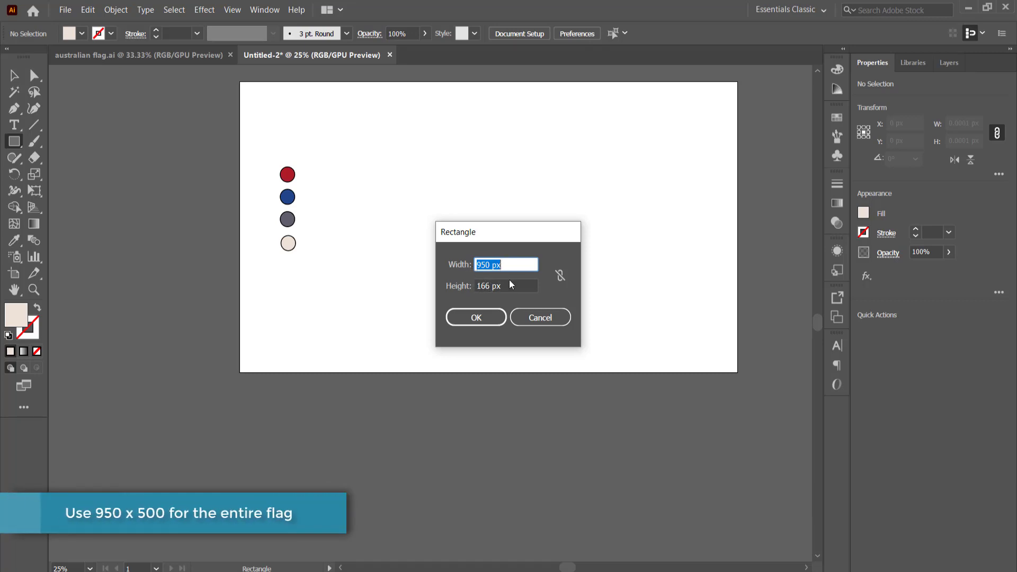
click(478, 316)
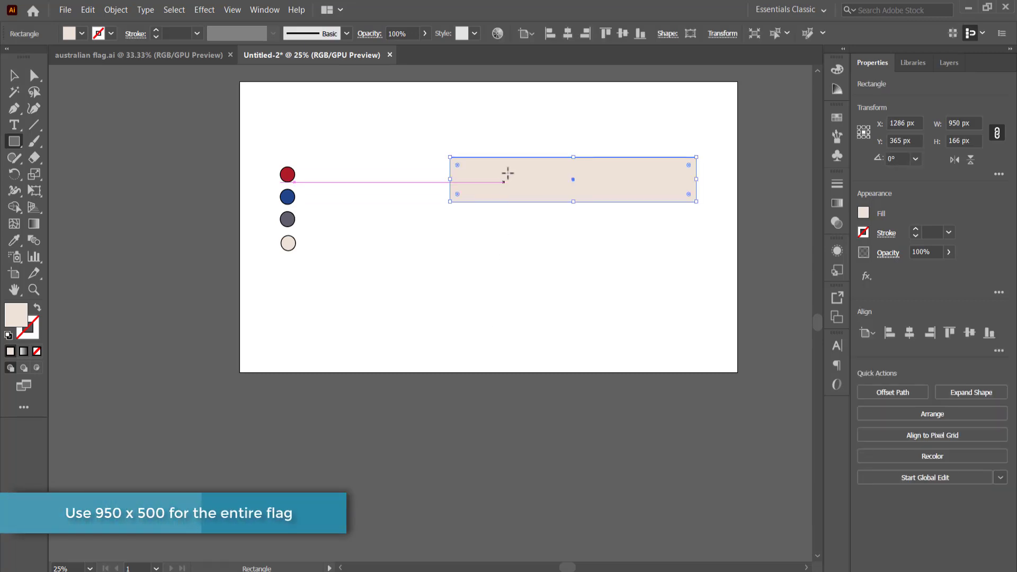
key(v)
drag(531, 183, 488, 198)
scroll(431, 200, up, 1)
drag(425, 246, 416, 311)
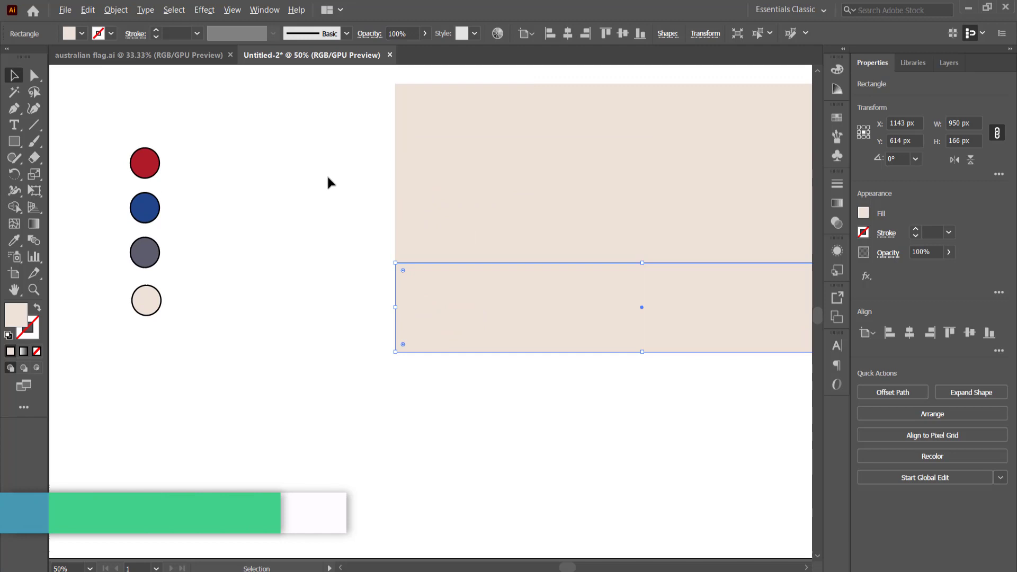
scroll(328, 181, down, 1)
Fill the top stripe with the red circle's colour using the Eyedropper.
key(space)
drag(738, 191, 685, 203)
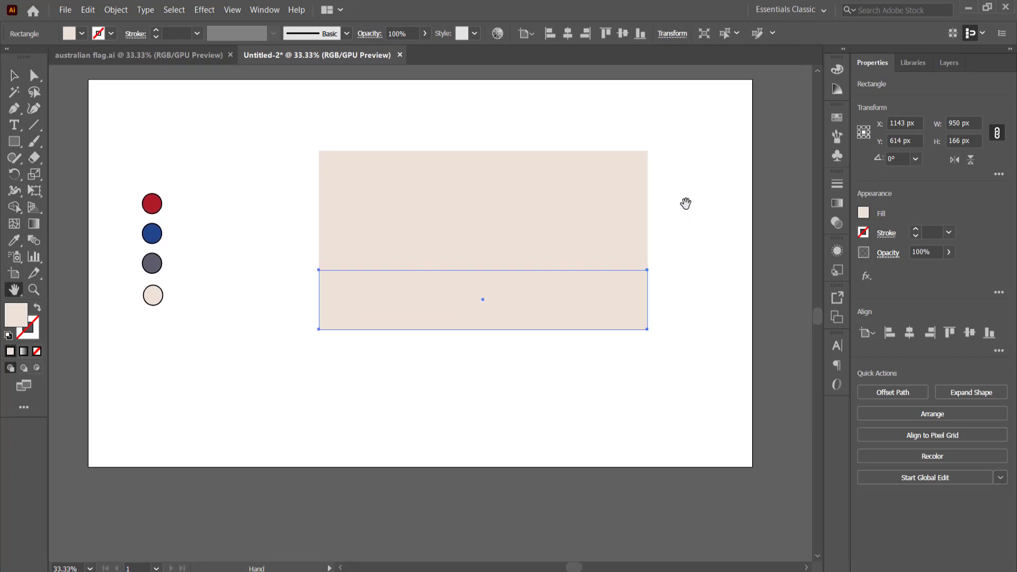
click(14, 75)
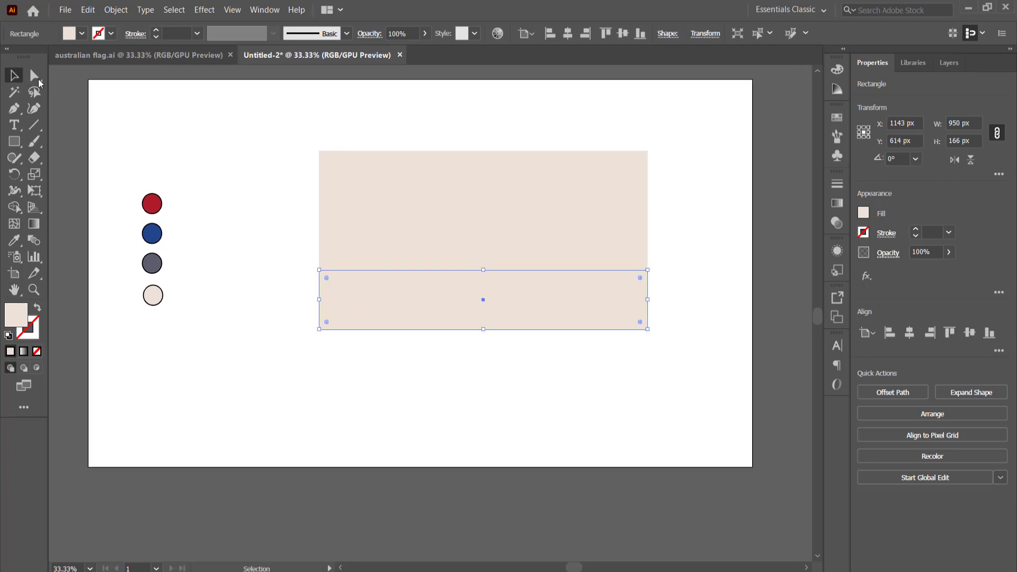
click(378, 171)
key(i)
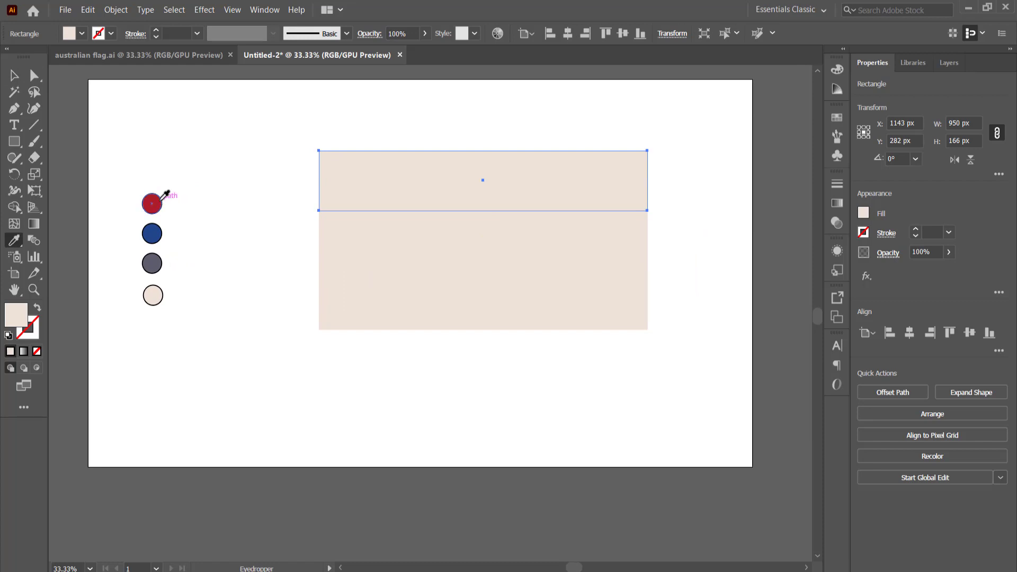
click(152, 203)
Make the middle stripe white and the bottom stripe blue, then select all three stripes.
drag(381, 180, 381, 240)
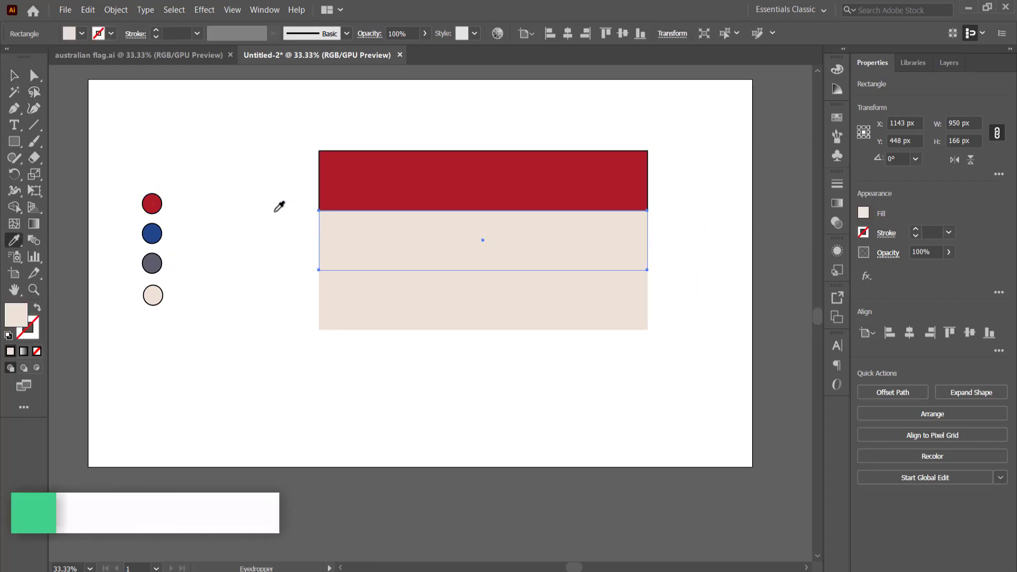
click(235, 178)
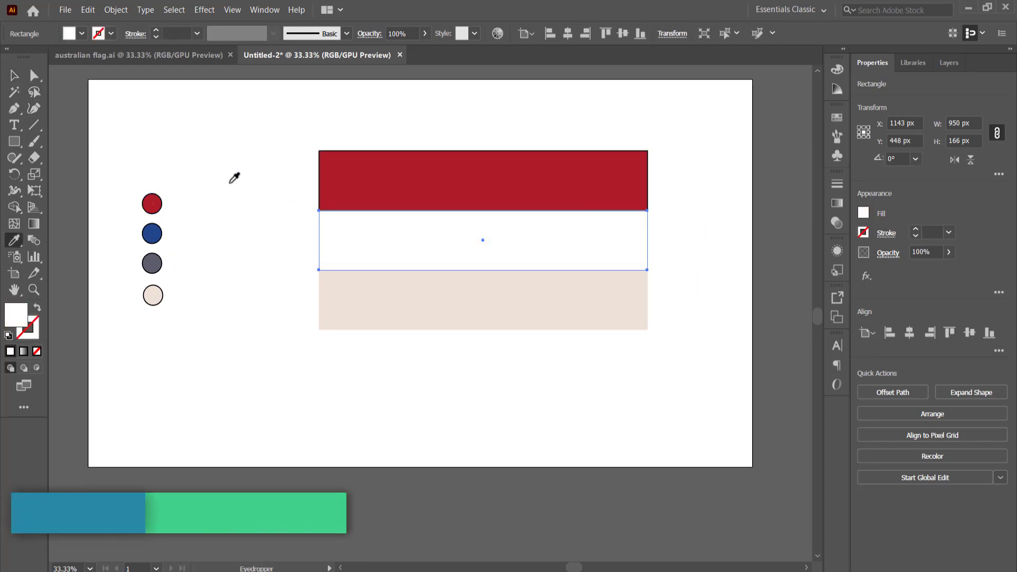
ctrl+click(355, 295)
click(160, 236)
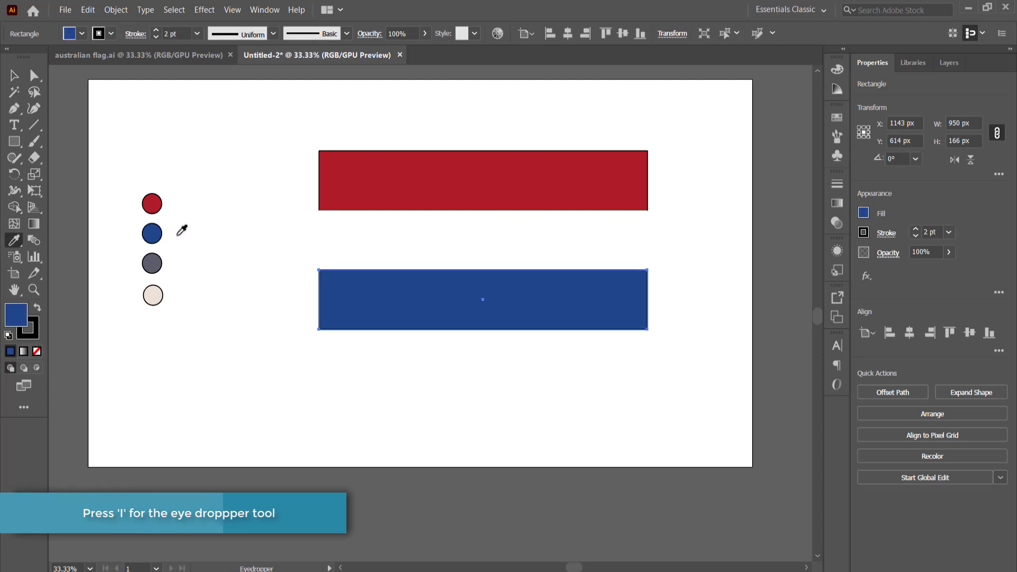
key(v)
click(234, 144)
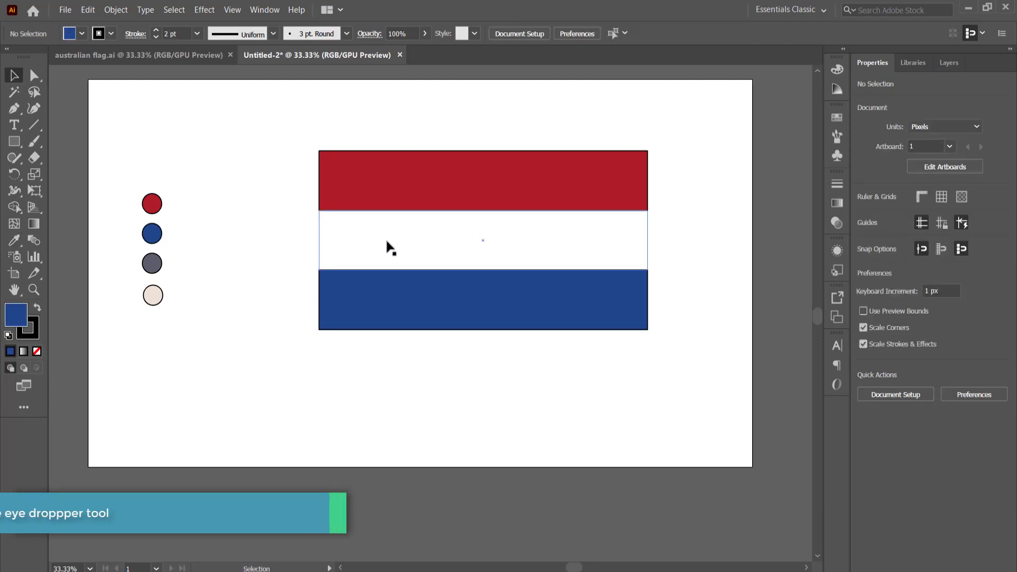
drag(266, 114, 721, 389)
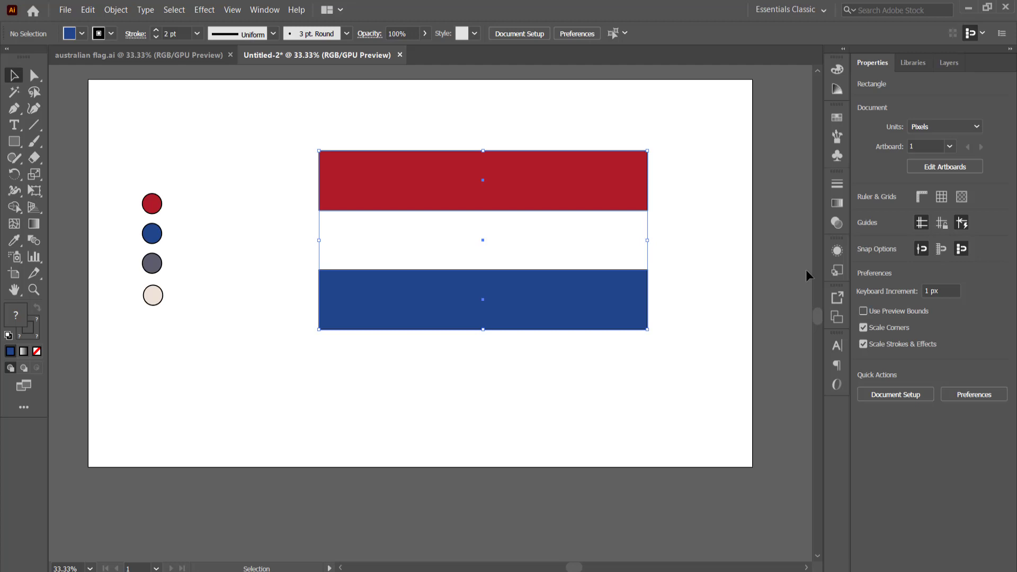
Create Layer 2 above Layer 1 in the Layers panel and collapse Layer 1.
click(945, 65)
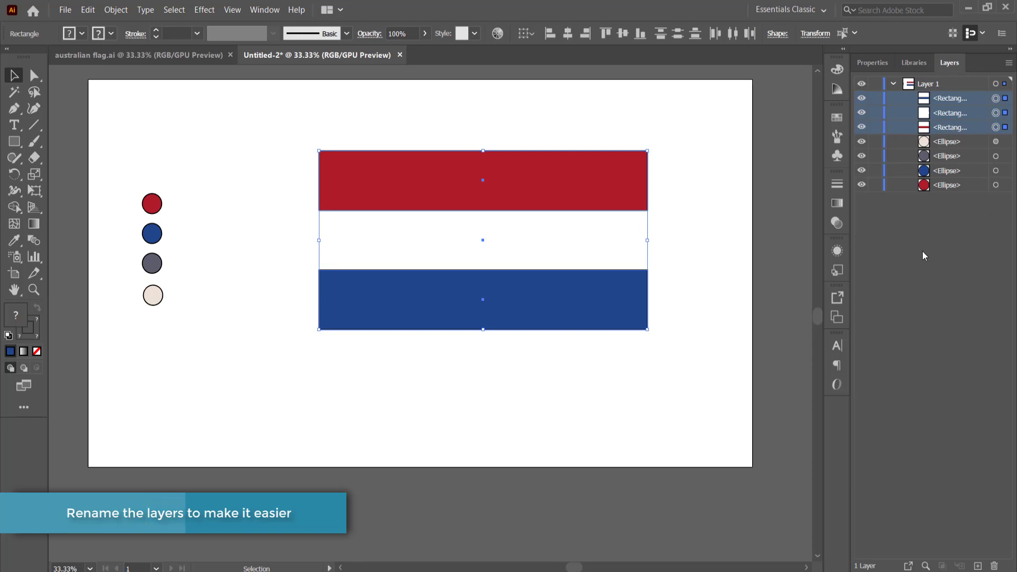
click(977, 566)
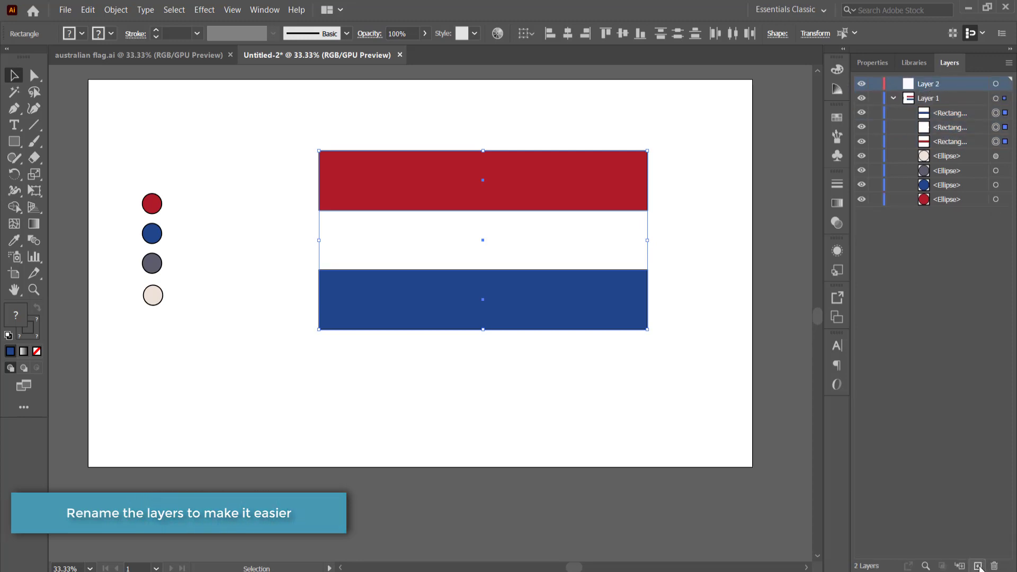
click(894, 98)
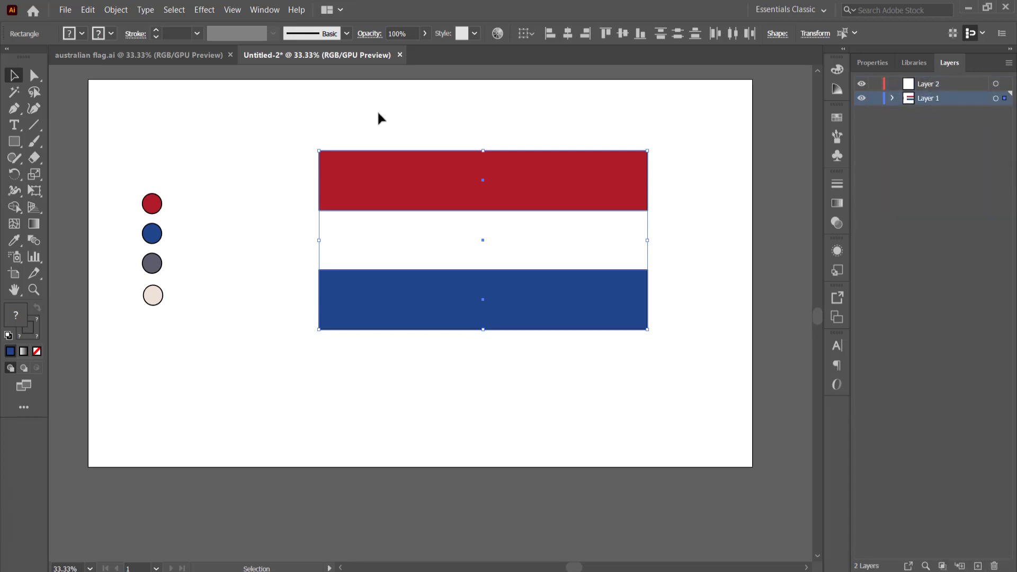
Draw a thin tall rectangle left of the flag and colour it with the grey circle.
click(14, 141)
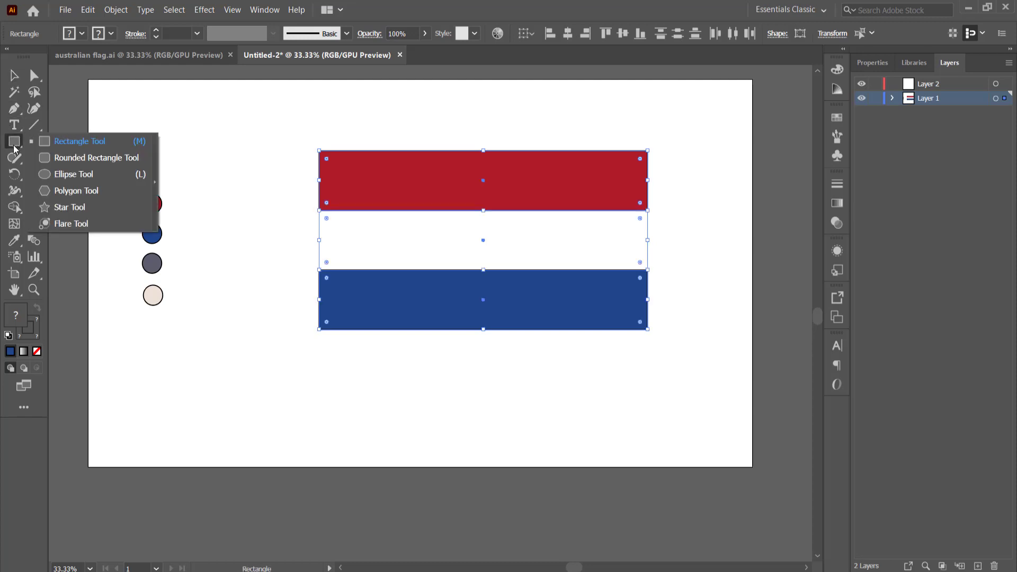
click(76, 147)
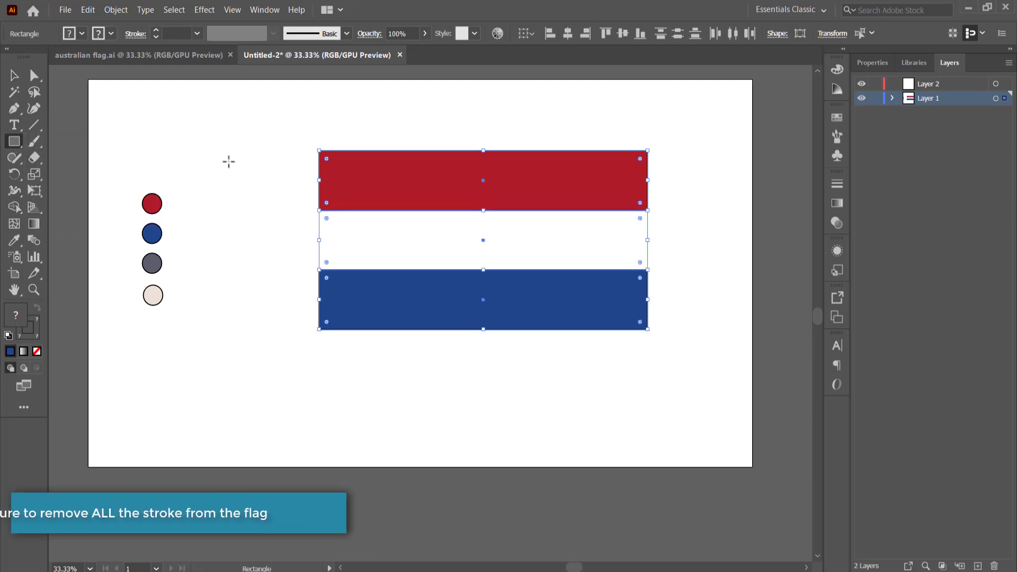
drag(231, 143, 237, 474)
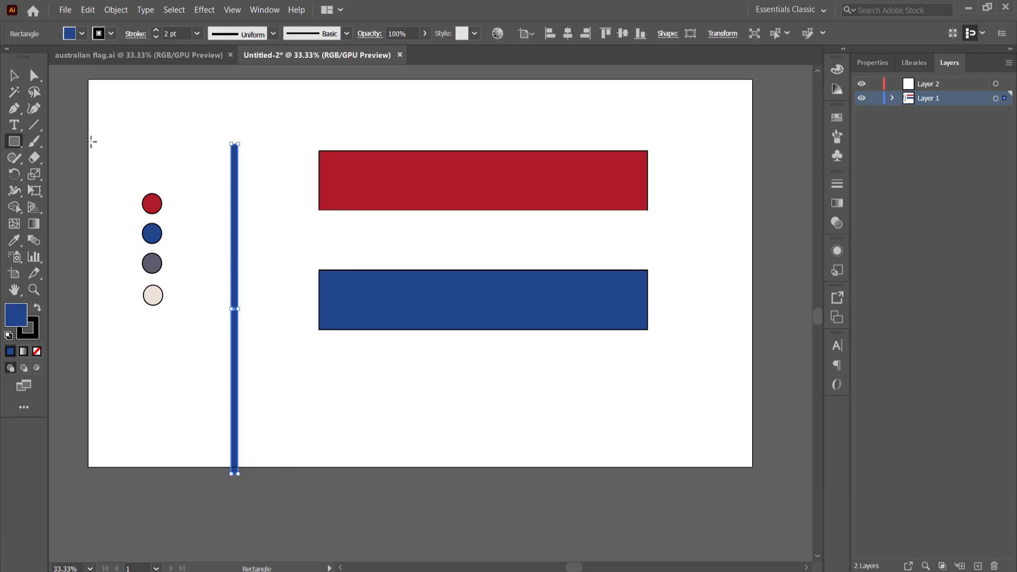
key(i)
click(152, 263)
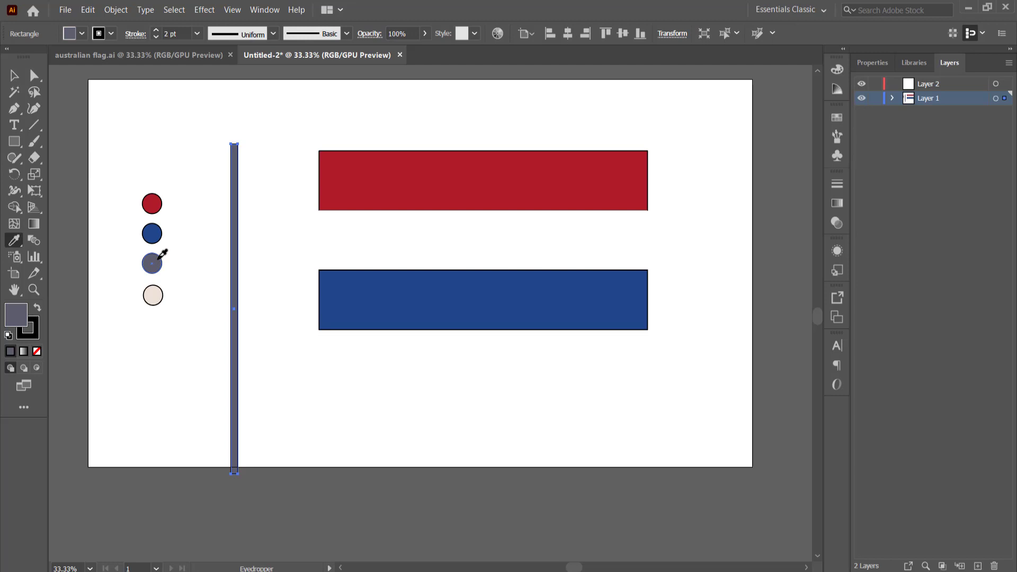
Draw a round ellipse knob and centre it on top of the pole.
drag(22, 152, 67, 175)
drag(229, 125, 248, 144)
click(24, 75)
scroll(257, 132, up, 5)
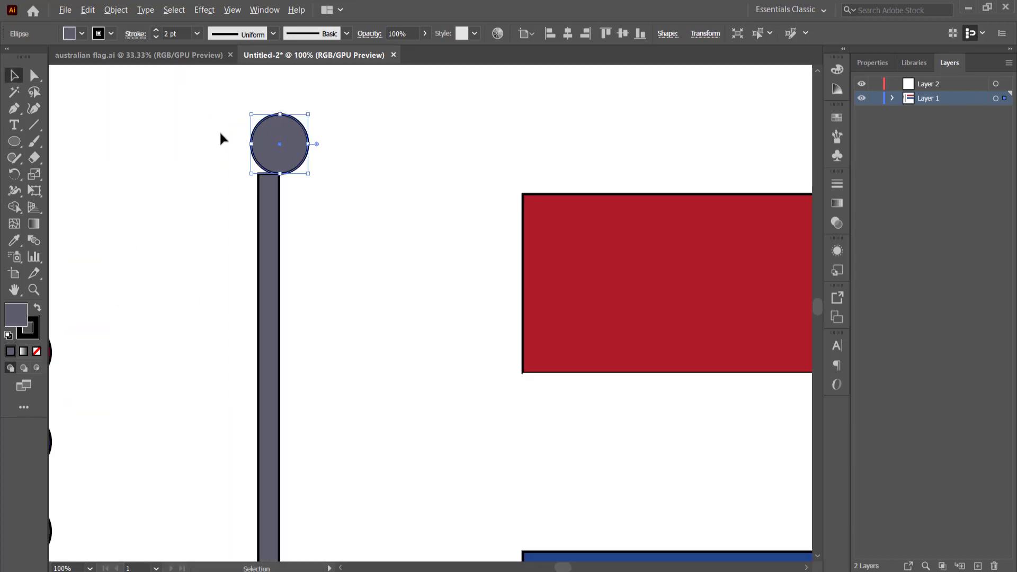
drag(351, 178, 329, 159)
scroll(421, 155, down, 4)
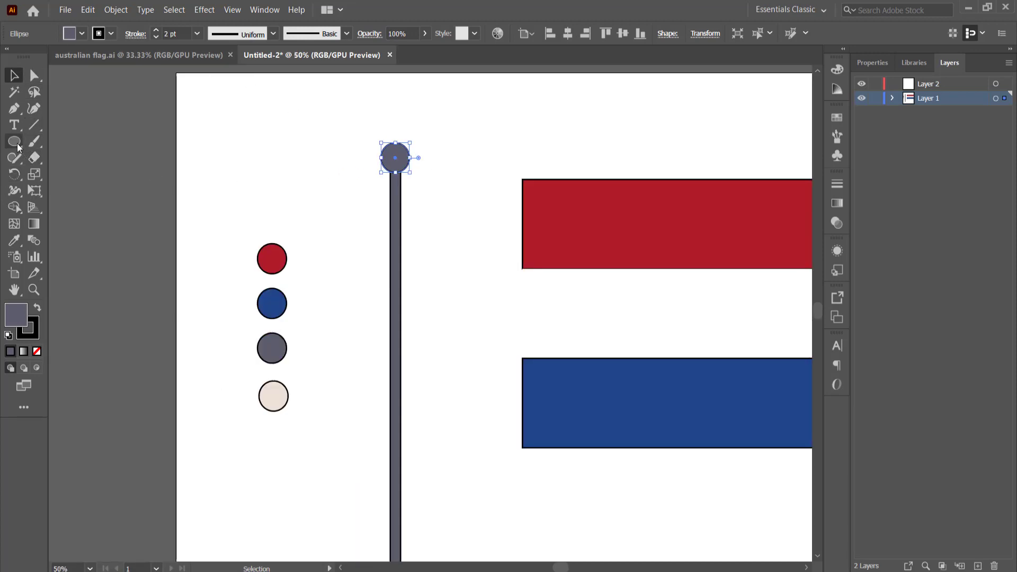
Draw a small circle near the pole top and set its stroke to None.
click(16, 143)
drag(354, 148, 432, 146)
scroll(371, 162, up, 2)
key(v)
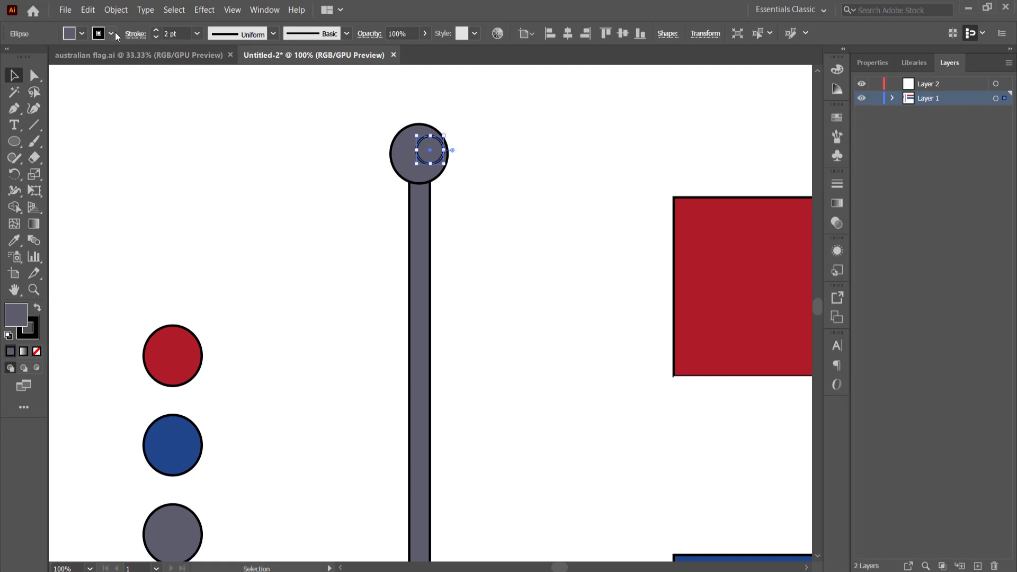
click(112, 35)
click(8, 57)
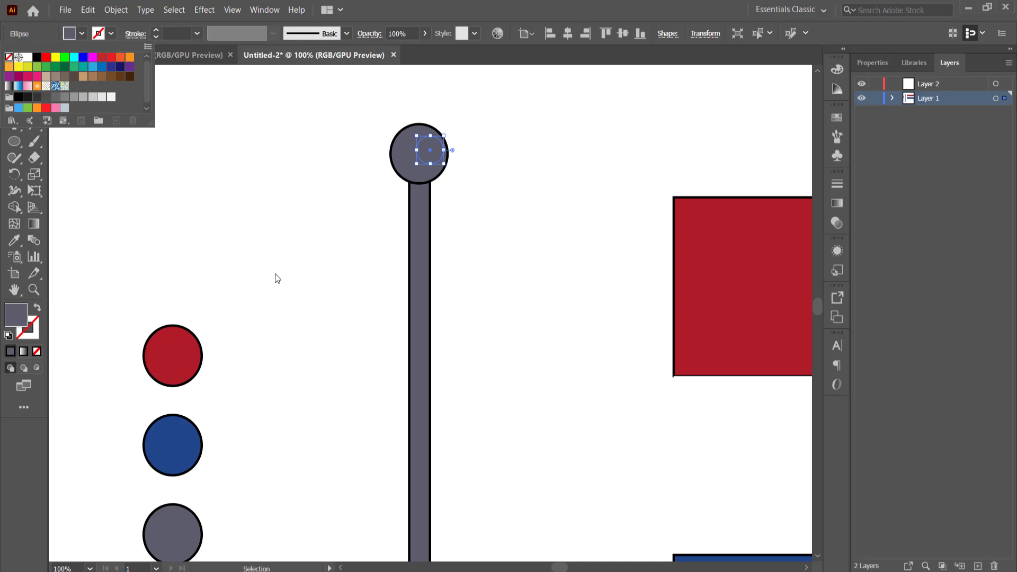
Give the small circle the beige circle's colour and remove the returned outline again.
key(Escape)
scroll(334, 450, down, 4)
key(i)
click(191, 527)
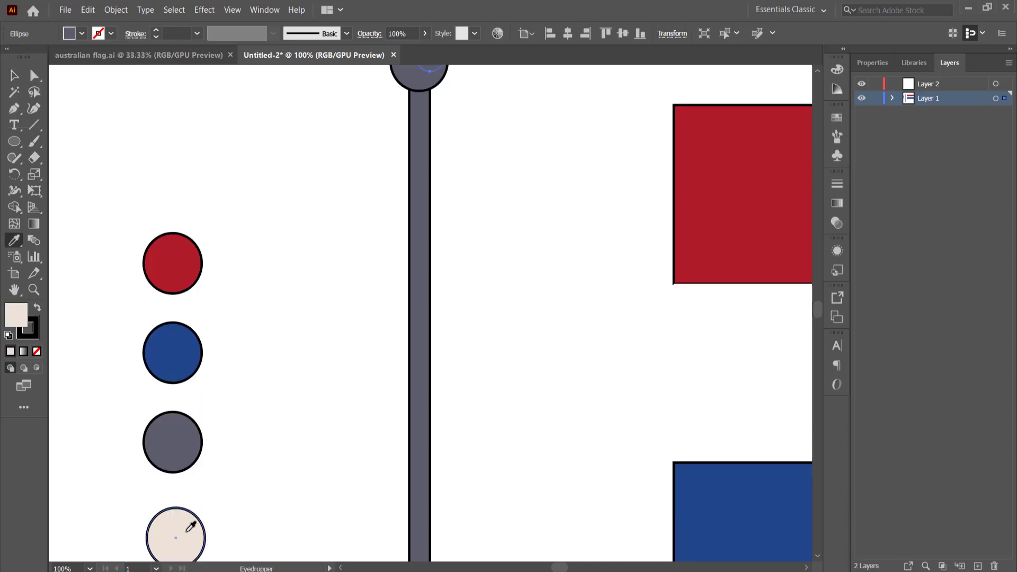
scroll(322, 329, up, 3)
key(v)
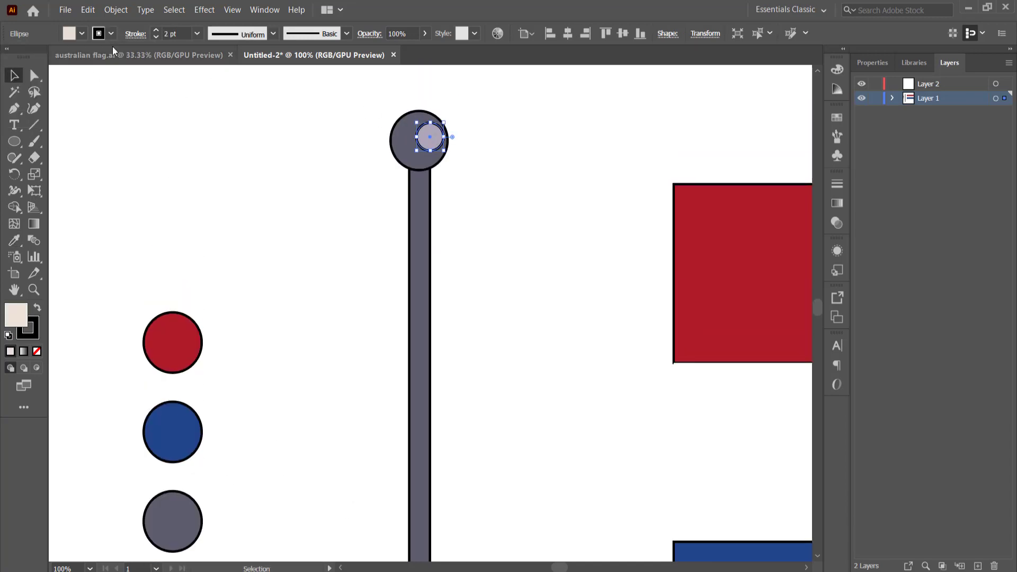
click(111, 35)
click(11, 58)
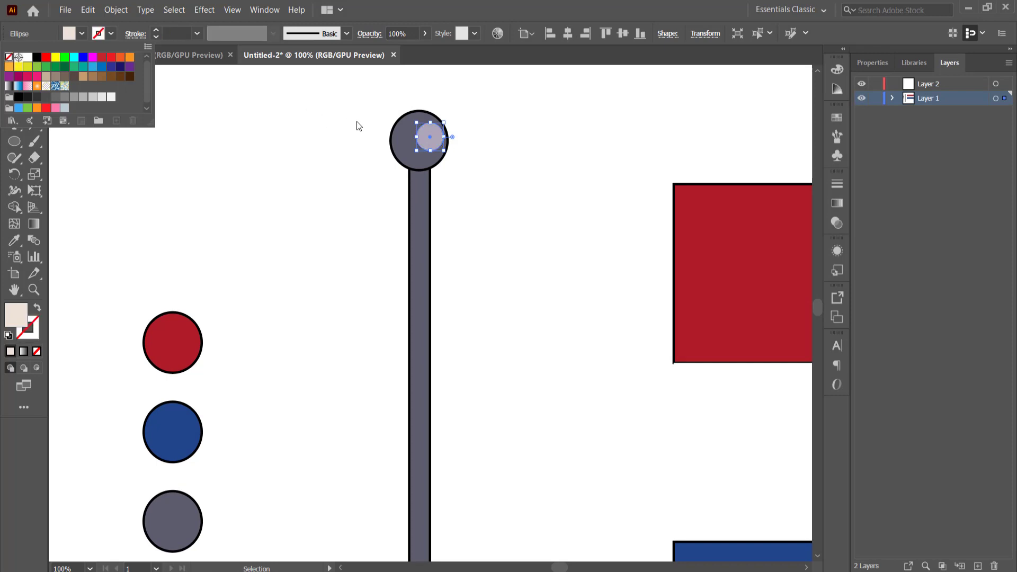
Set the small circle's opacity to 13%.
click(879, 62)
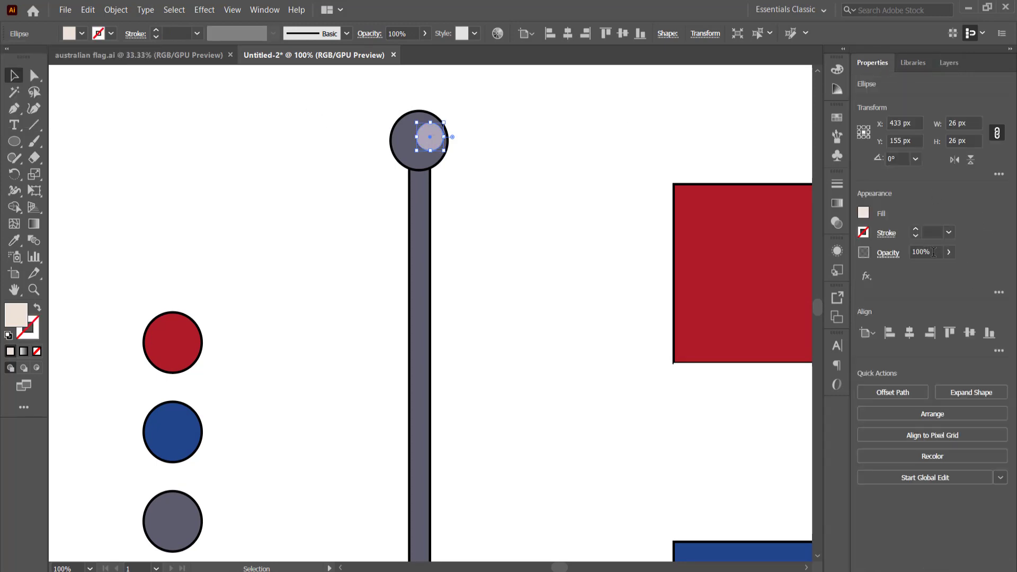
click(925, 253)
text(13)
key(Return)
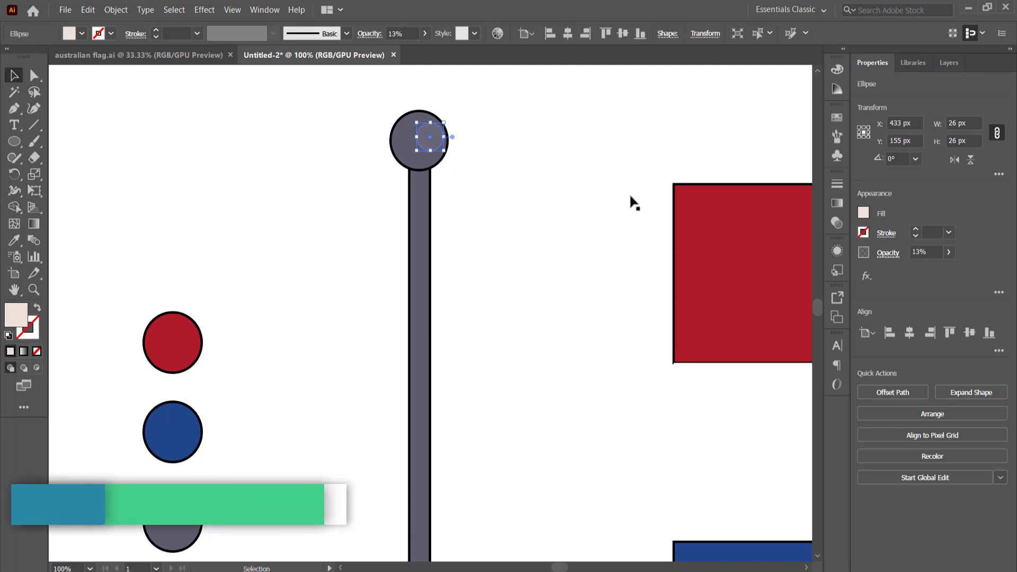
Move the pole rectangle, knob and small circle from Layer 1 onto Layer 2.
click(320, 141)
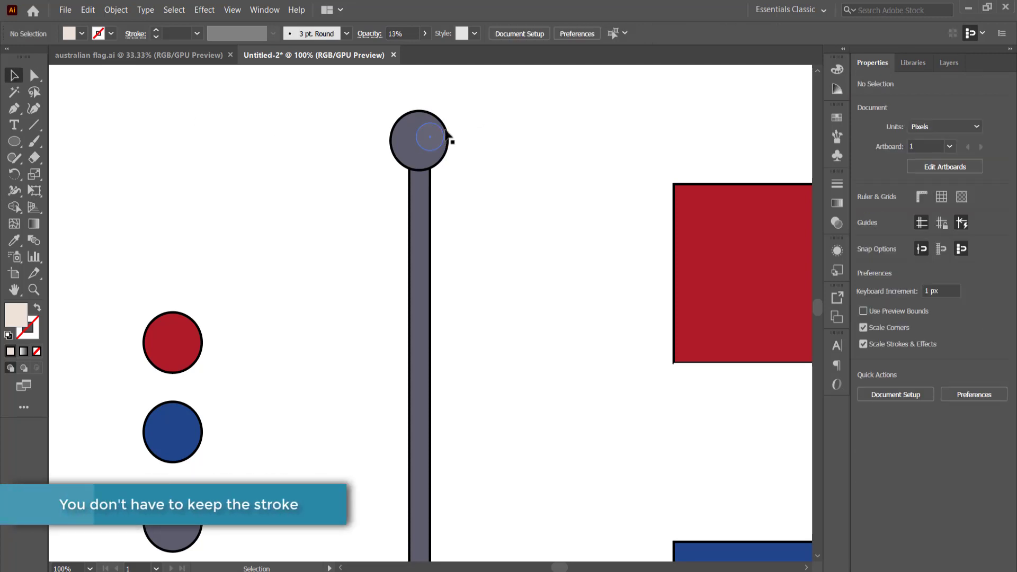
scroll(493, 133, down, 1)
scroll(401, 151, up, 2)
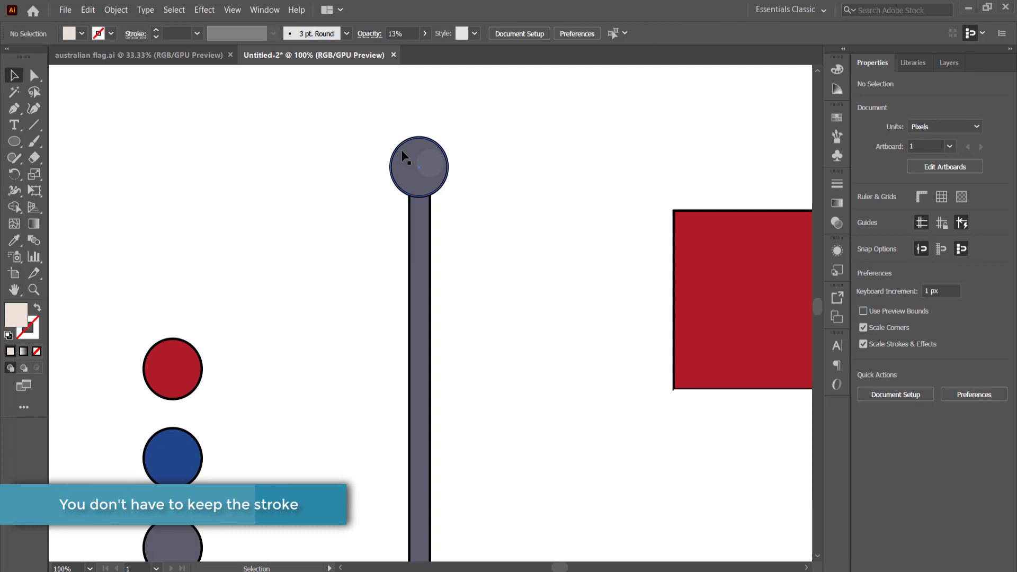
scroll(484, 212, down, 2)
scroll(476, 206, down, 2)
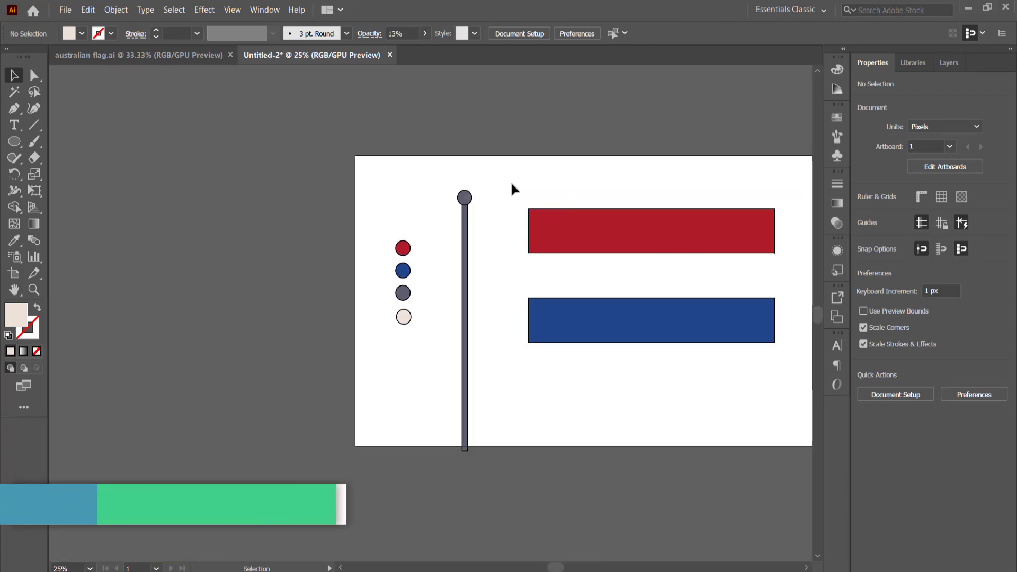
scroll(525, 205, up, 1)
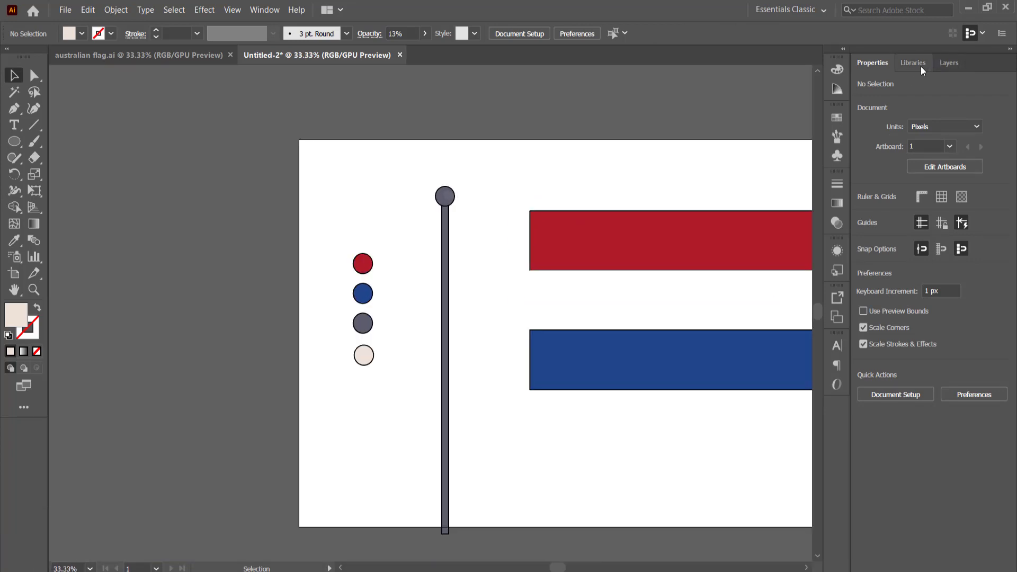
click(918, 63)
click(945, 64)
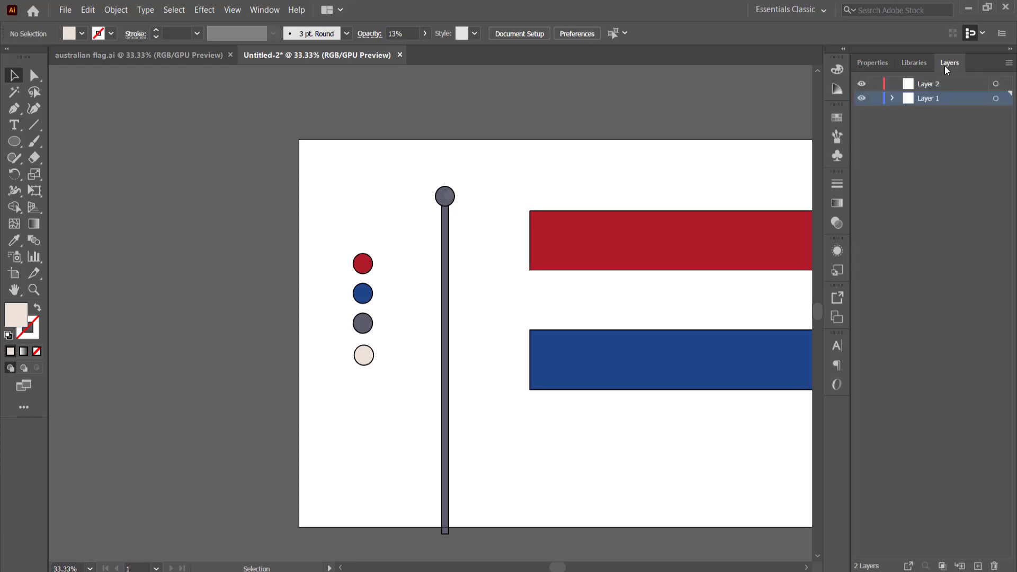
click(948, 65)
click(893, 98)
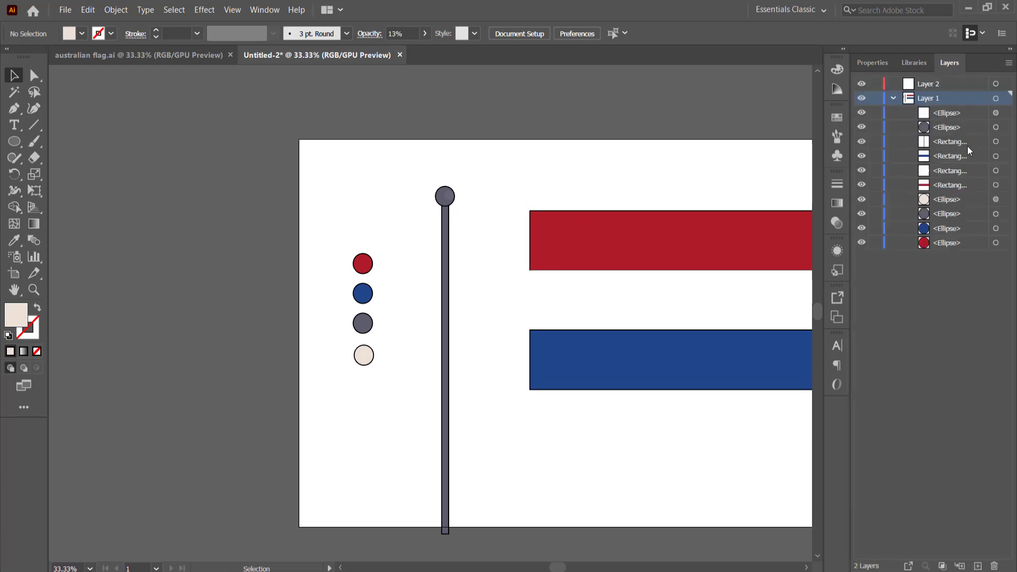
click(941, 141)
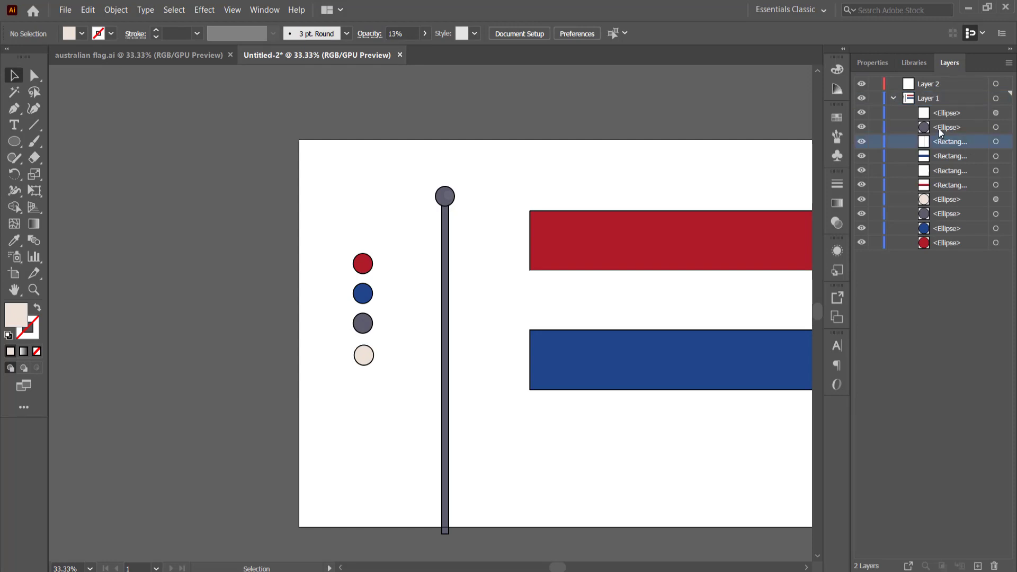
shift+click(900, 127)
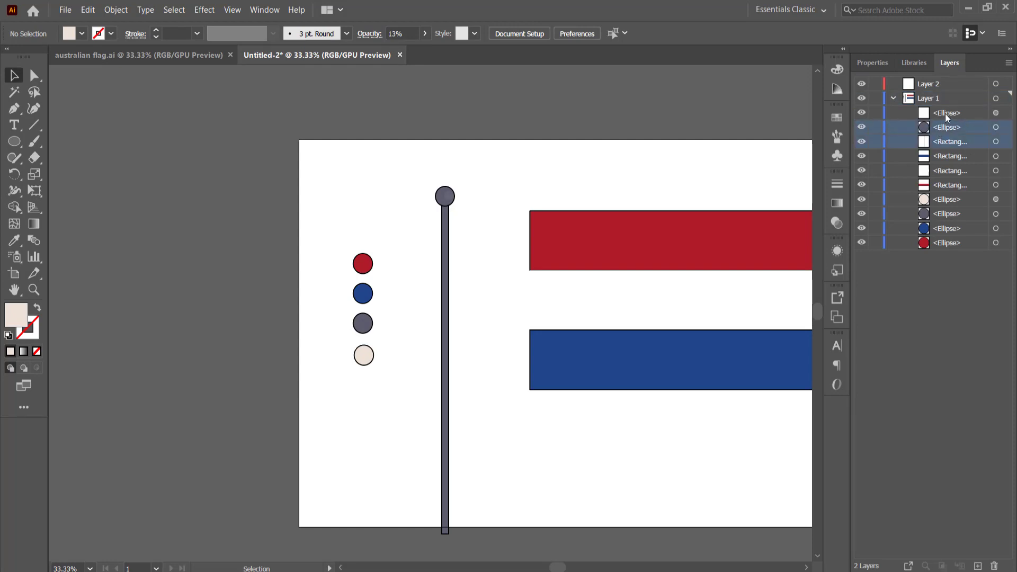
shift+click(945, 114)
drag(946, 116, 932, 87)
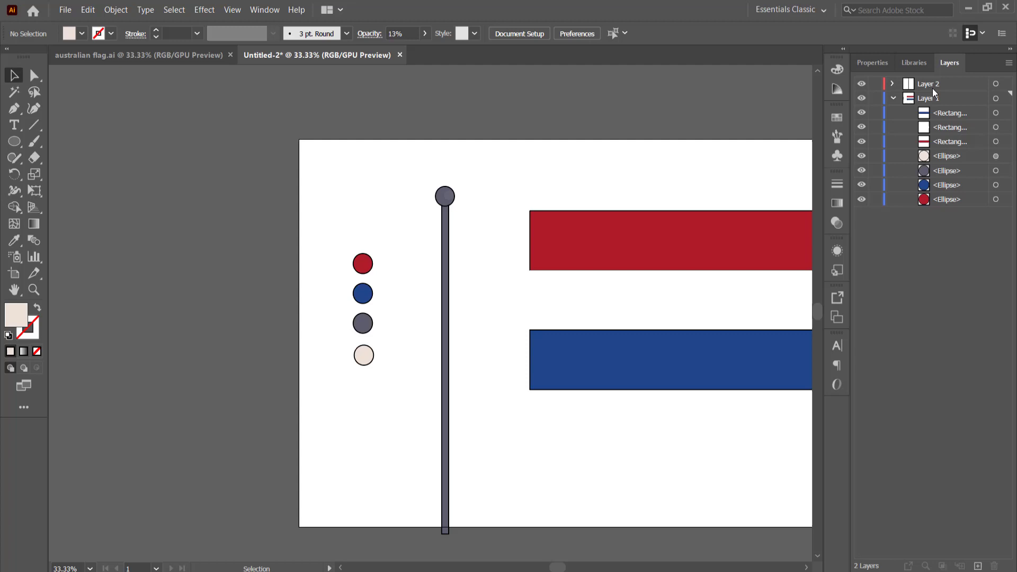
Rename the layers to flag and Pole.
double_click(931, 98)
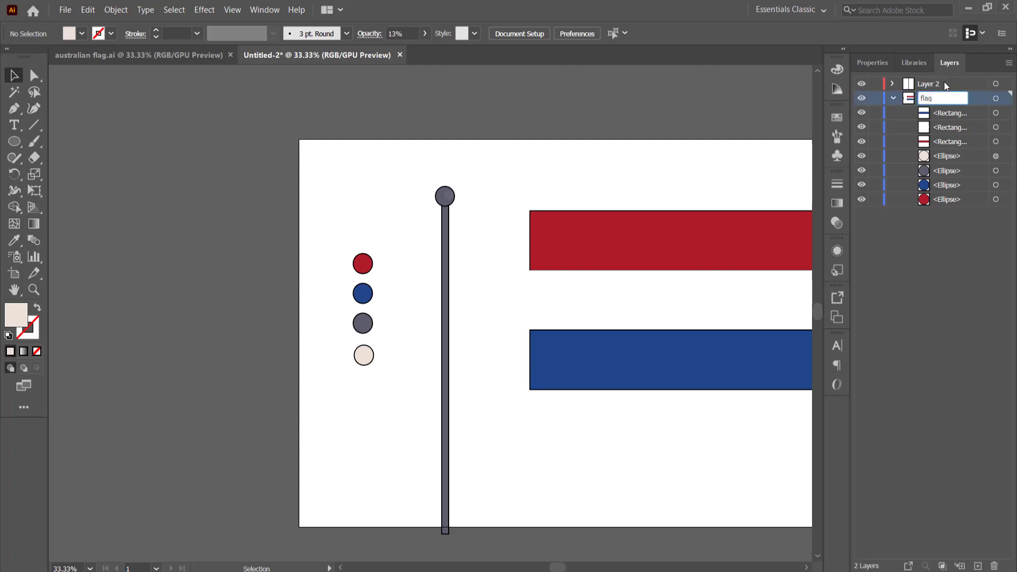
click(934, 83)
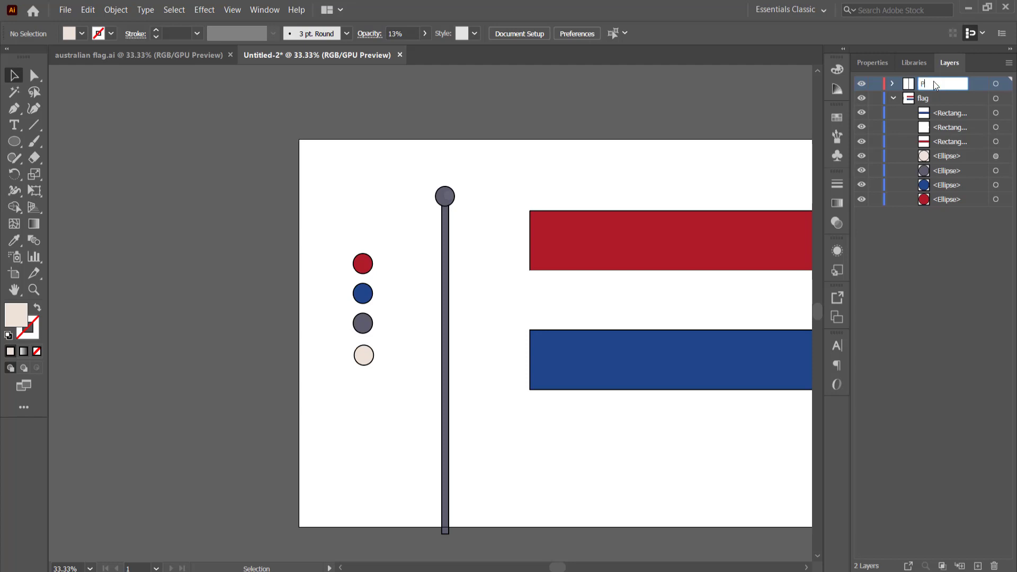
click(937, 253)
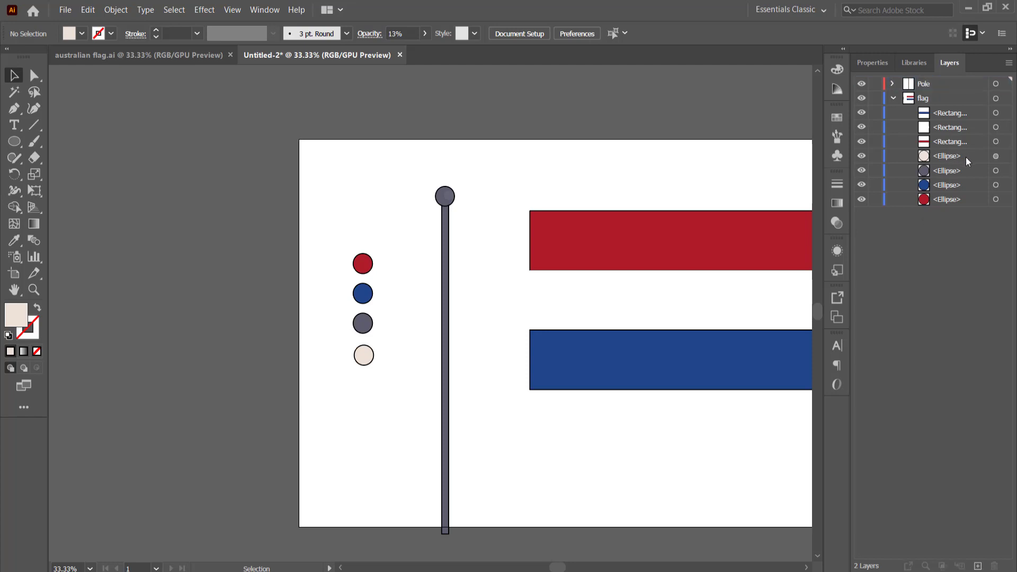
Drag the four colour-sample circles to the trash to delete them.
click(965, 157)
shift+click(968, 199)
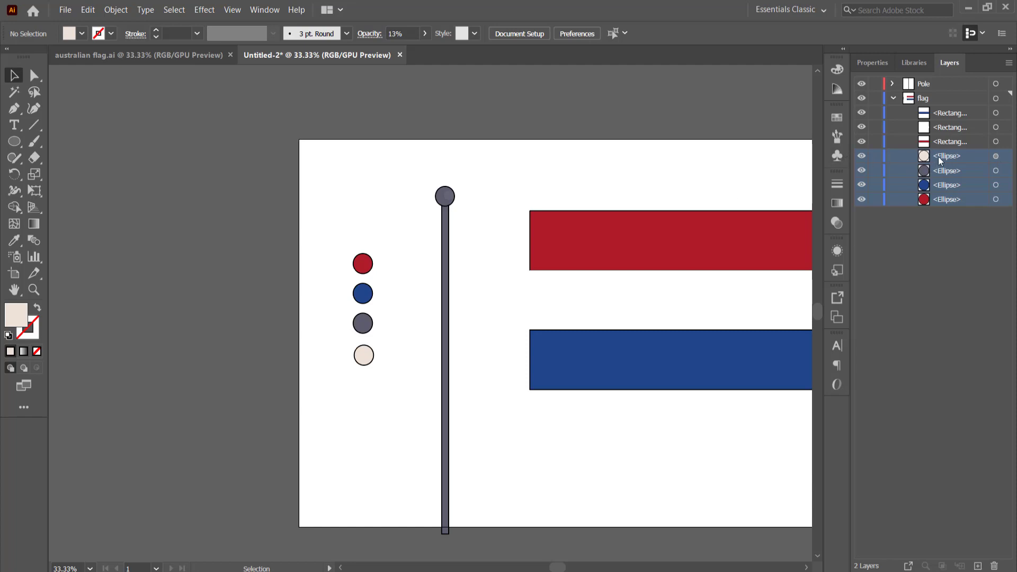
drag(942, 161, 1001, 461)
drag(994, 566, 994, 566)
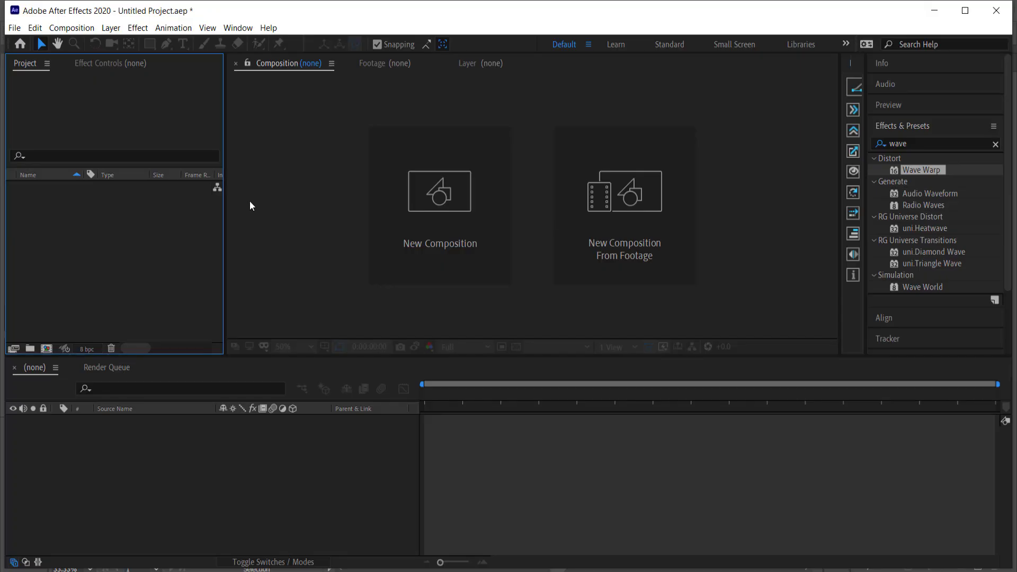
Import dutch flag.ai into the After Effects project as a composition.
right_click(40, 232)
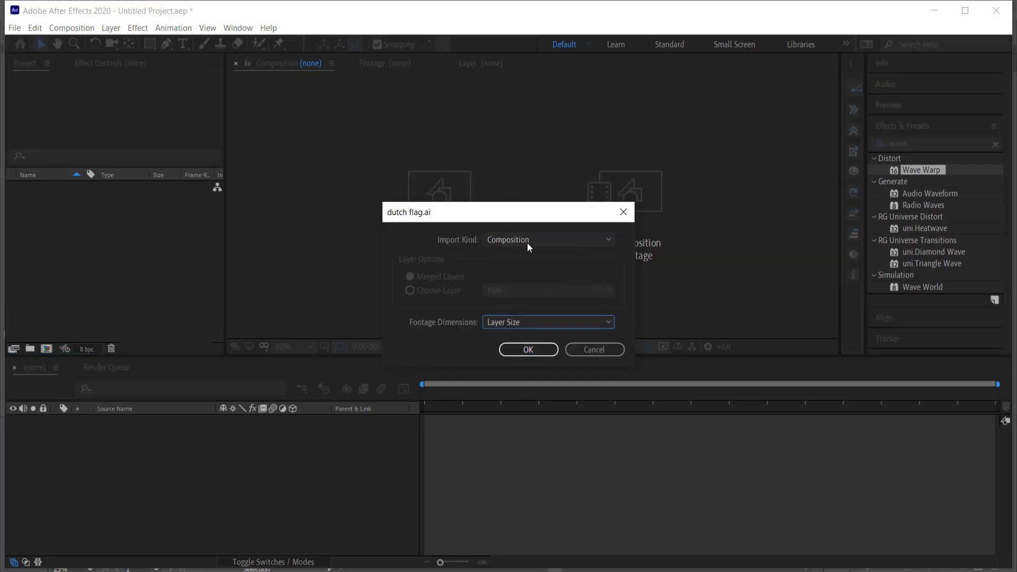
click(528, 349)
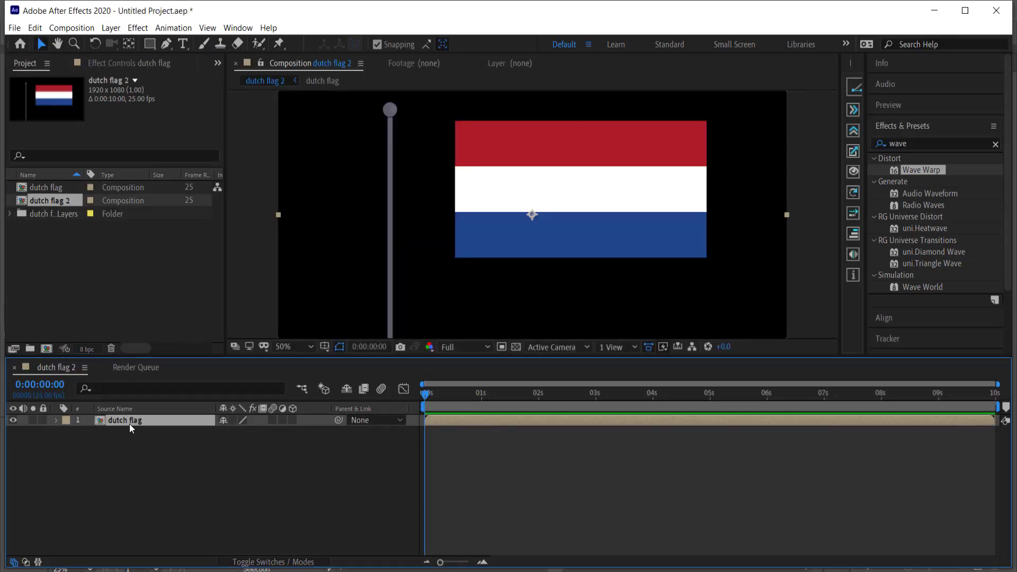
Open the dutch flag comp and slide the flag layer left until it touches the pole.
double_click(129, 424)
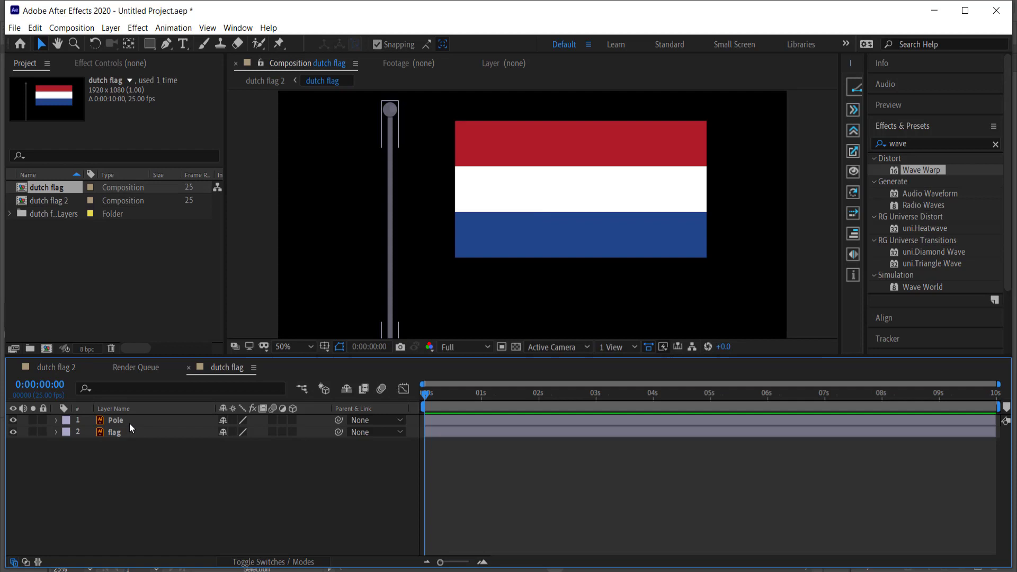
click(136, 432)
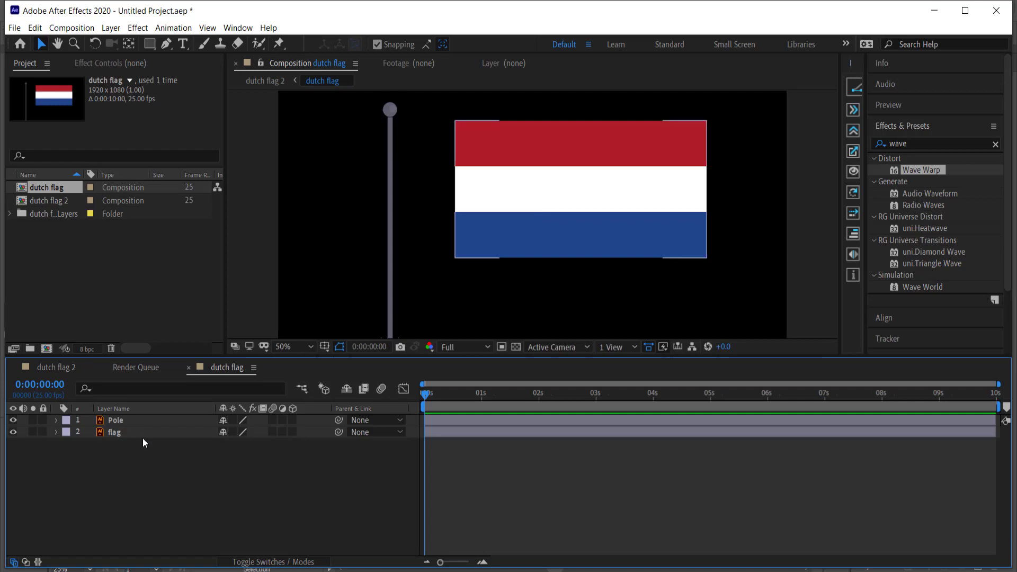
click(122, 432)
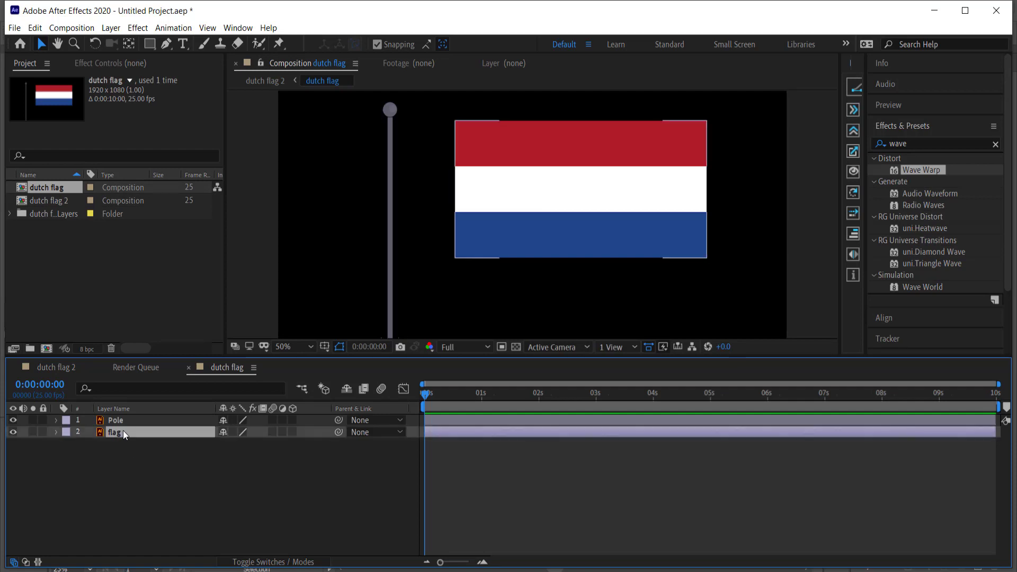
drag(535, 157, 482, 152)
key(Return)
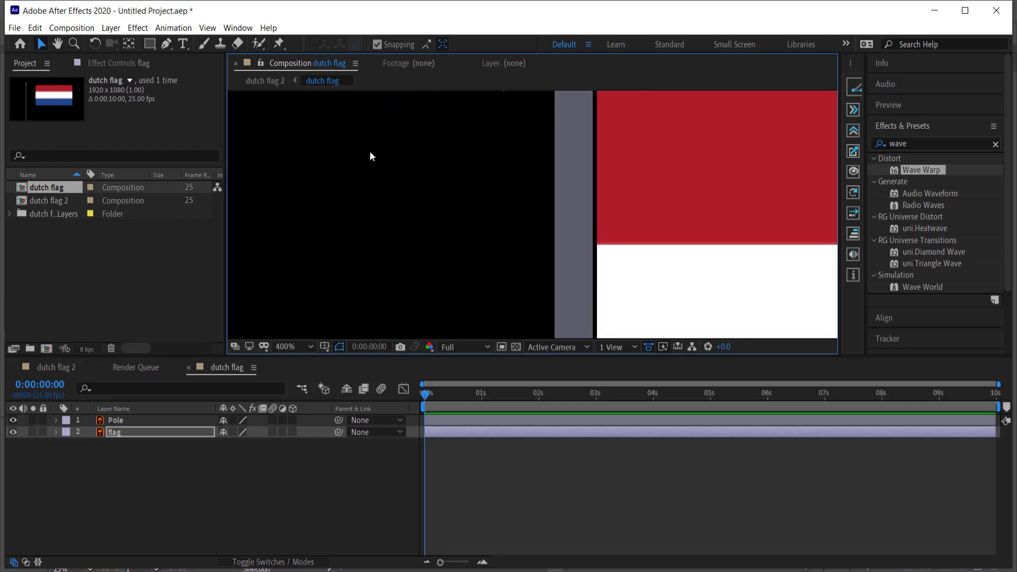
scroll(444, 159, down, 6)
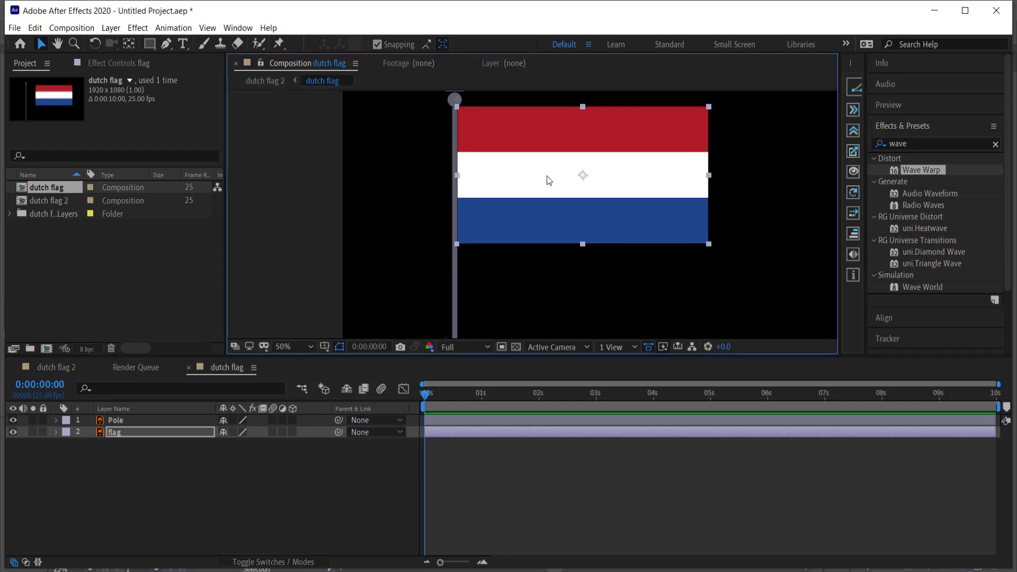
drag(500, 138, 501, 143)
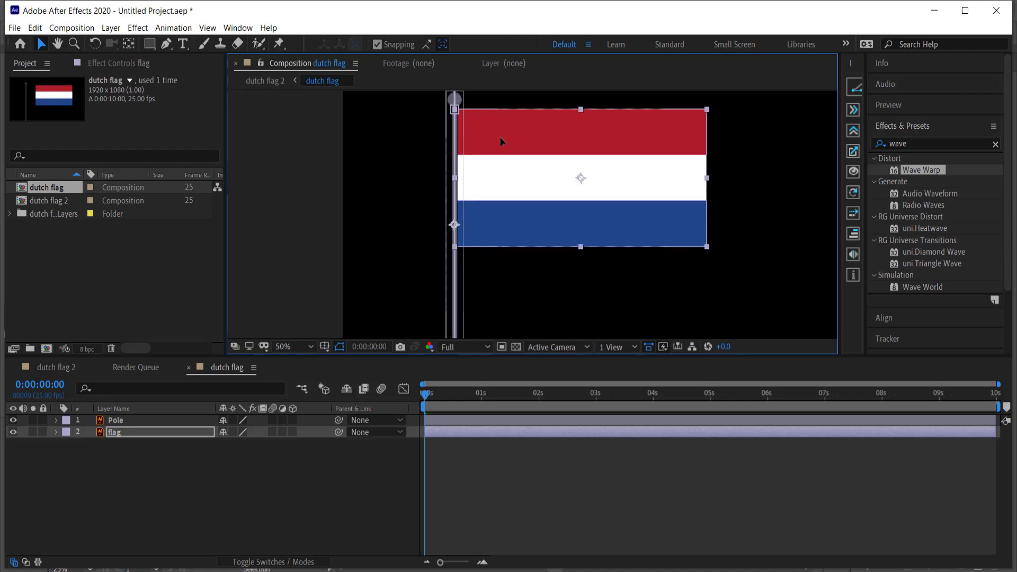
click(434, 142)
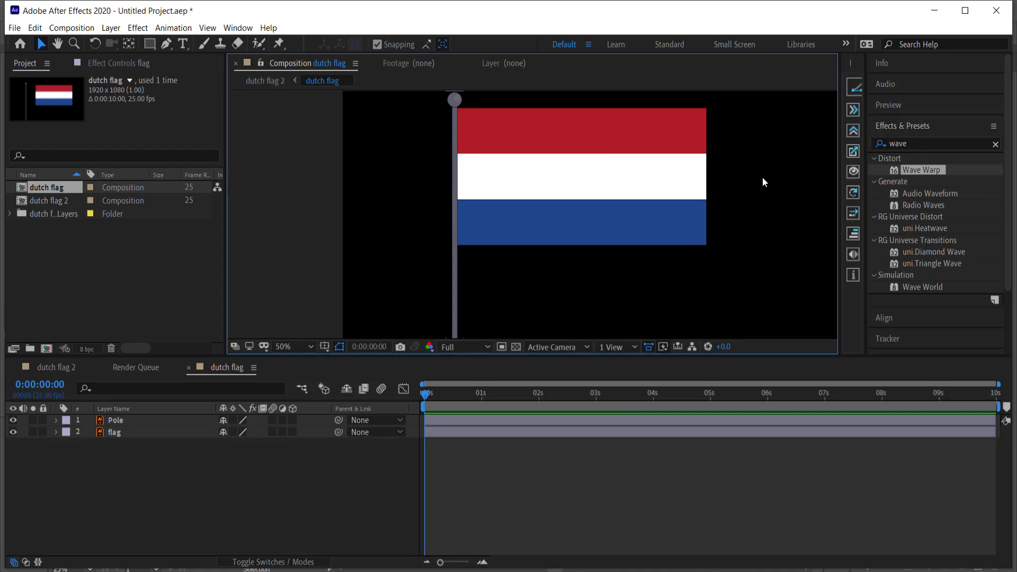
scroll(762, 177, down, 1)
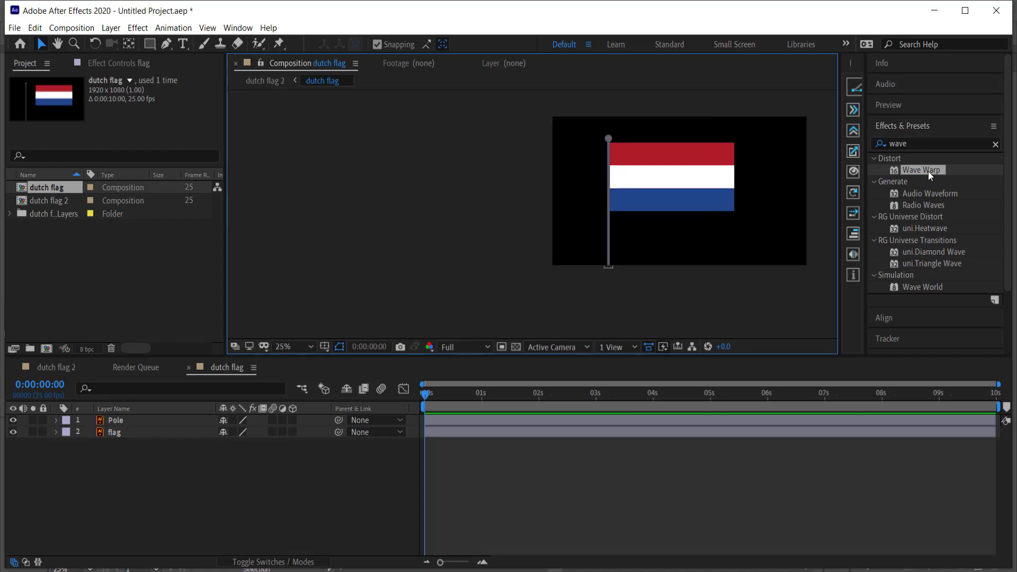
Apply Wave Warp to the flag with width 150, direction 45° and Left Edge pinning.
click(122, 433)
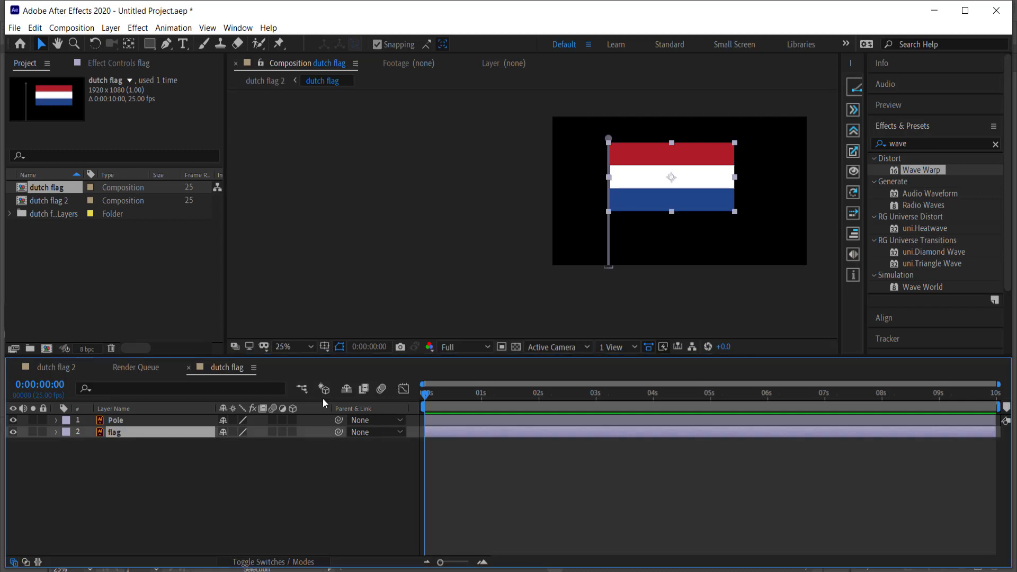
double_click(925, 169)
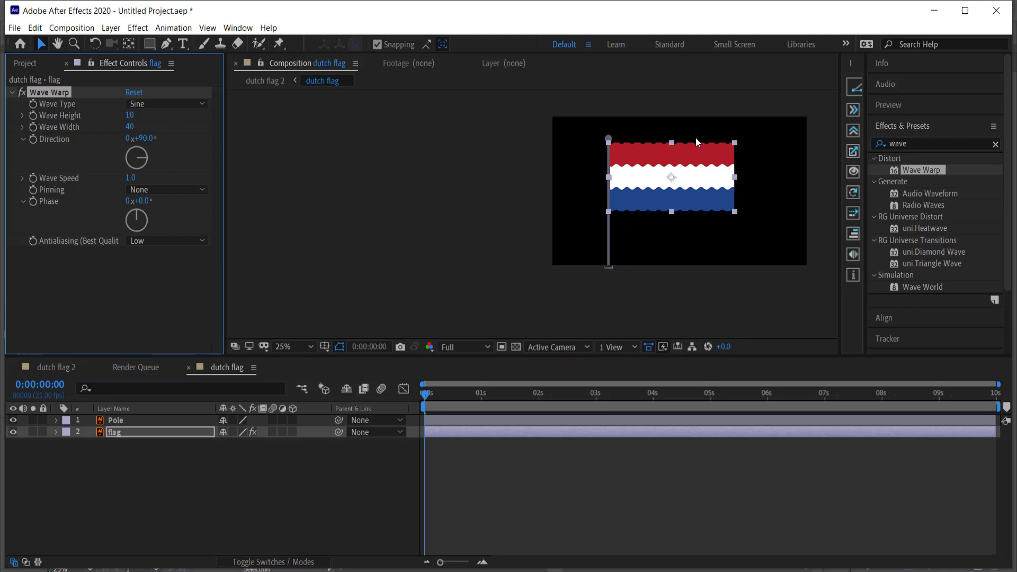
click(129, 126)
key(Return)
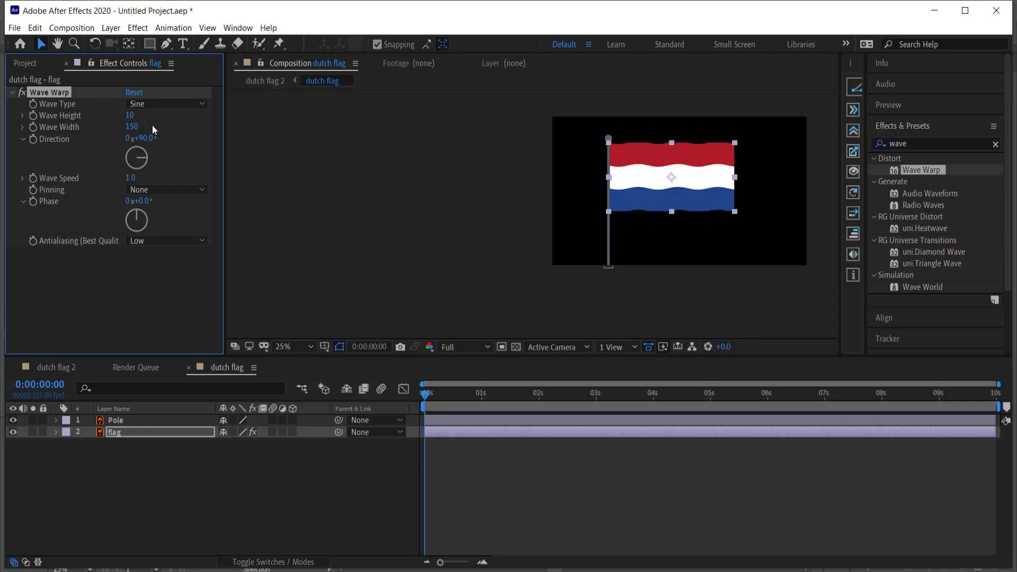
click(143, 138)
text(45)
key(Return)
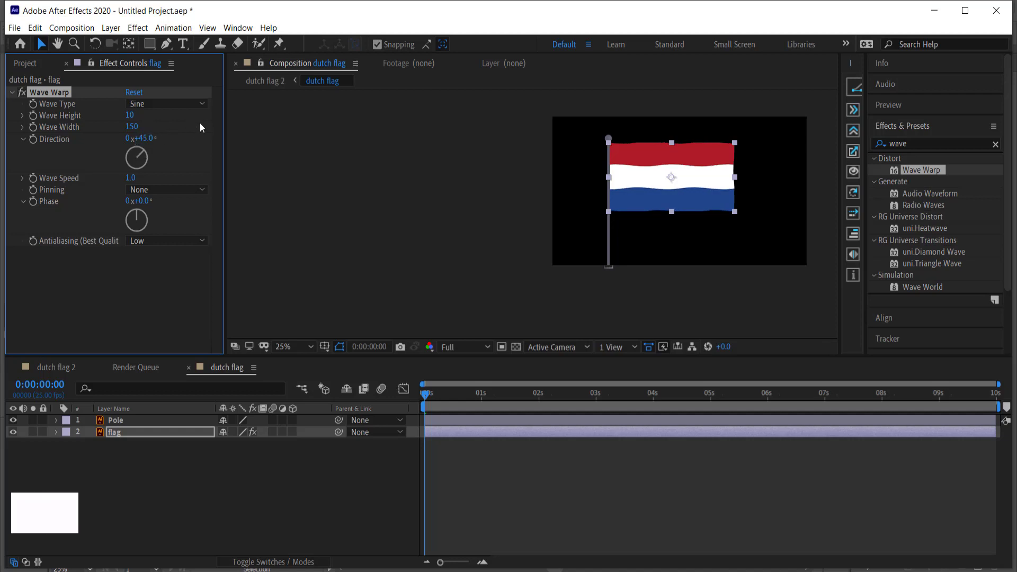
click(191, 189)
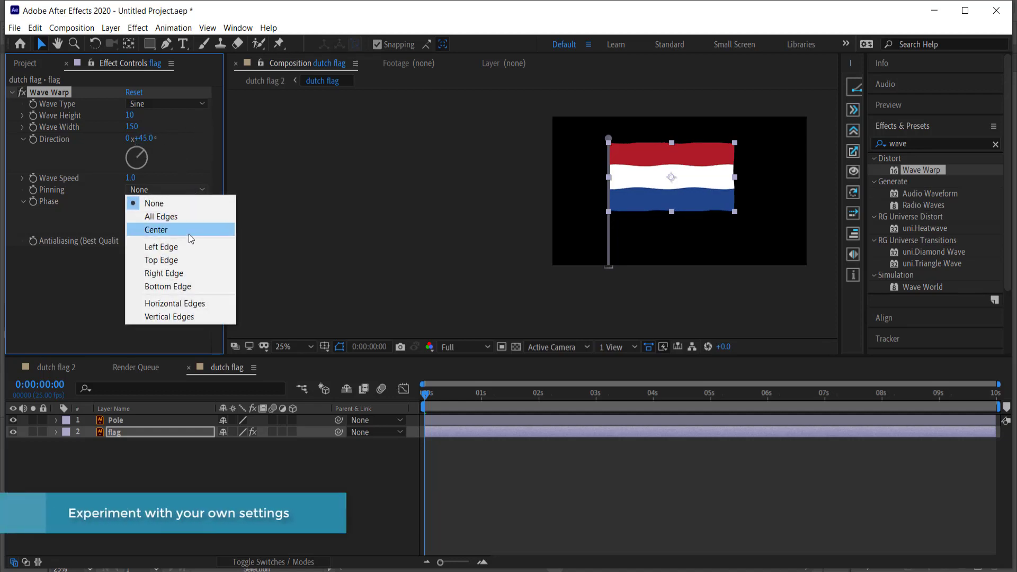
click(178, 248)
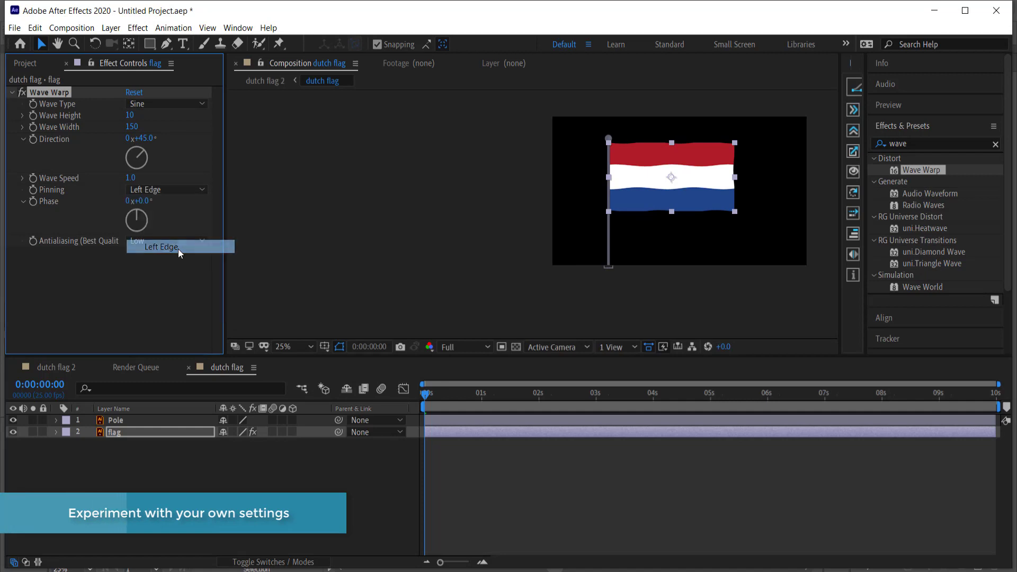
Play a preview of the waving flag, then stop it.
click(425, 395)
key(space)
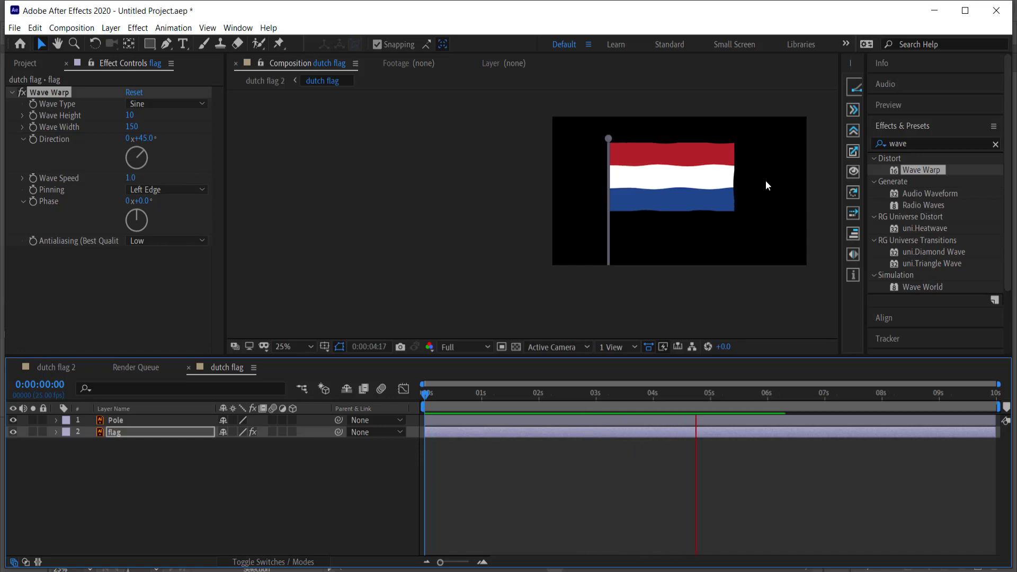
key(space)
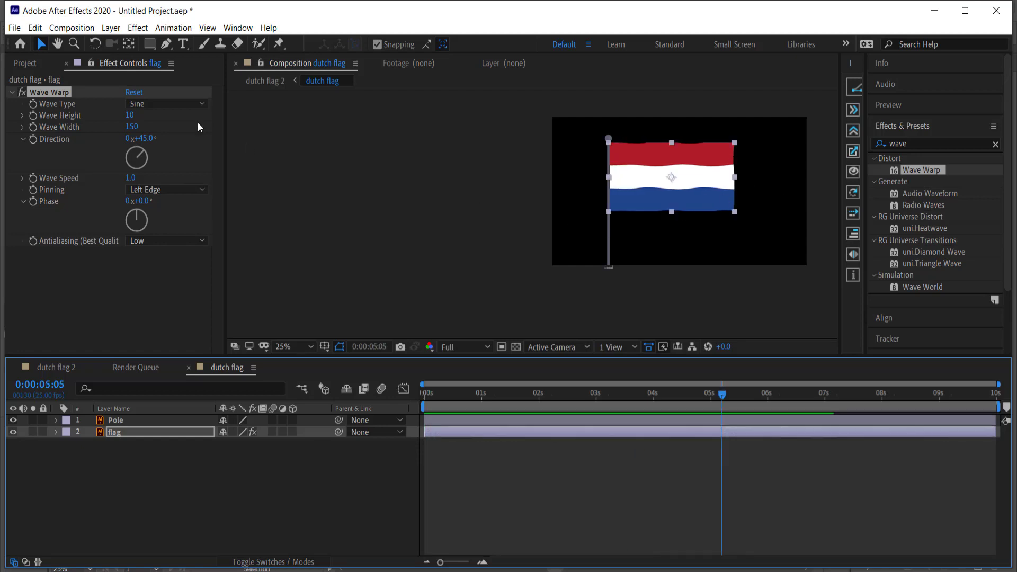
Duplicate the Wave Warp effect and set Wave Warp 2's wave height to 12.
click(56, 92)
key(ctrl+d)
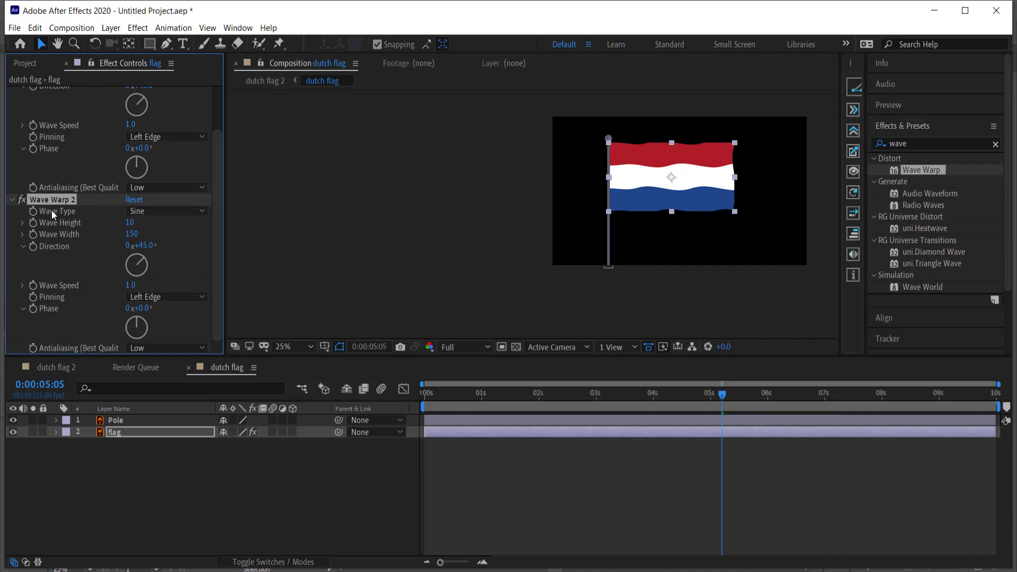
click(131, 235)
click(133, 223)
key(Return)
Set Wave Warp 2's wave width to 160, then preview from about 3 seconds.
click(134, 235)
click(134, 235)
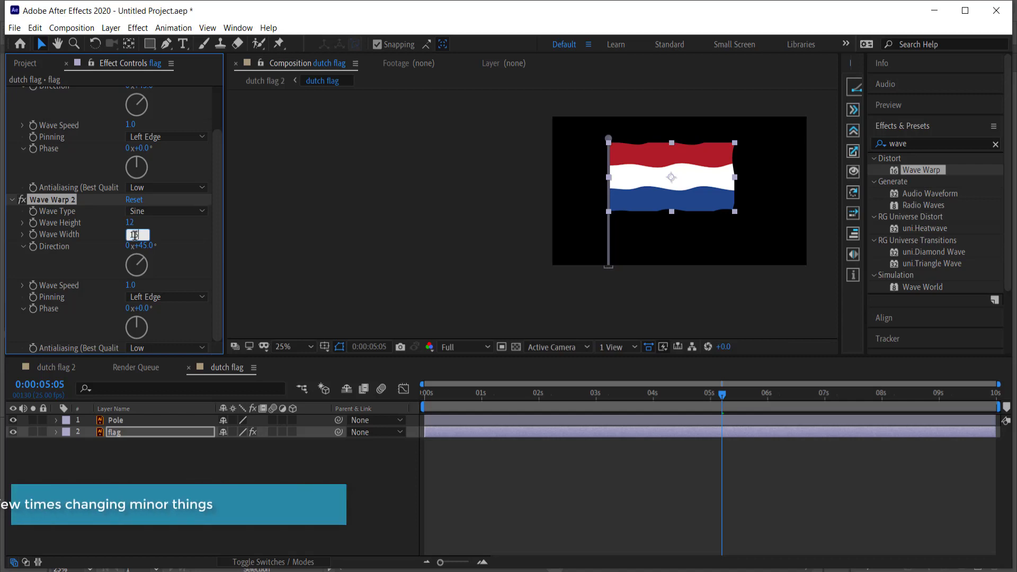
key(Delete)
text(60)
key(Return)
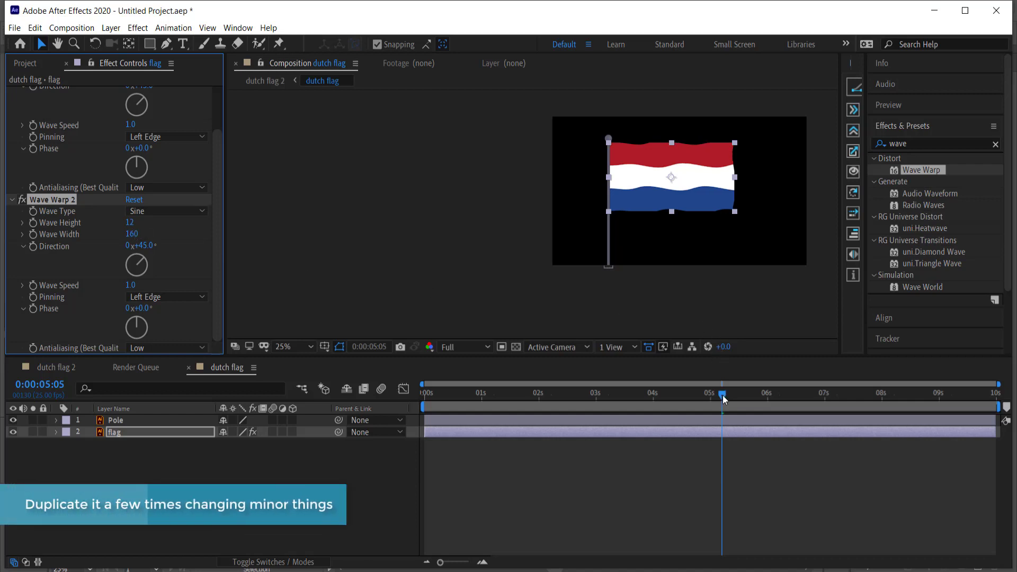
drag(722, 395, 407, 398)
key(space)
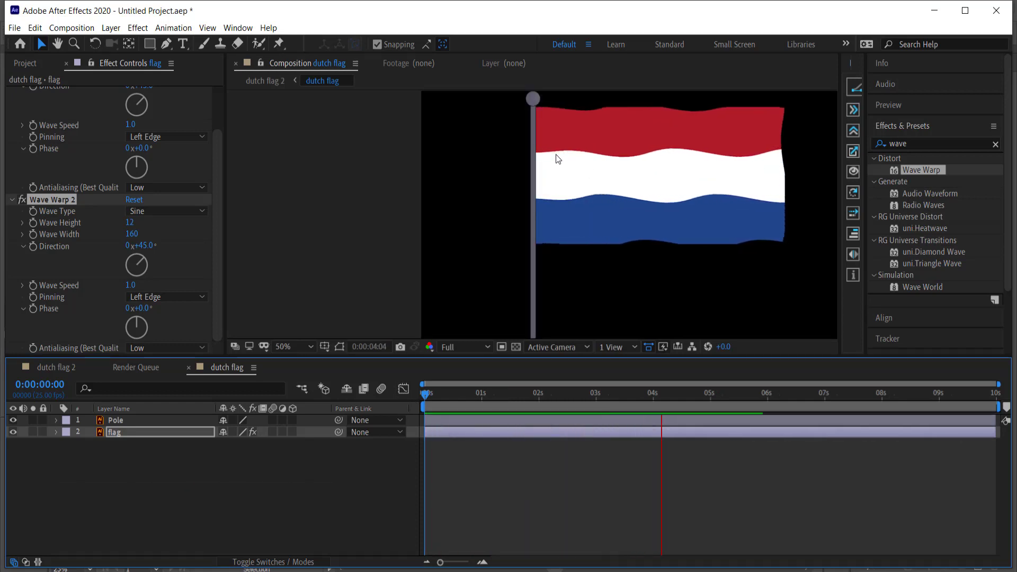
Stop playback, return the playhead to 0:00:00:00, and replay the flag under both Wave Warps.
key(space)
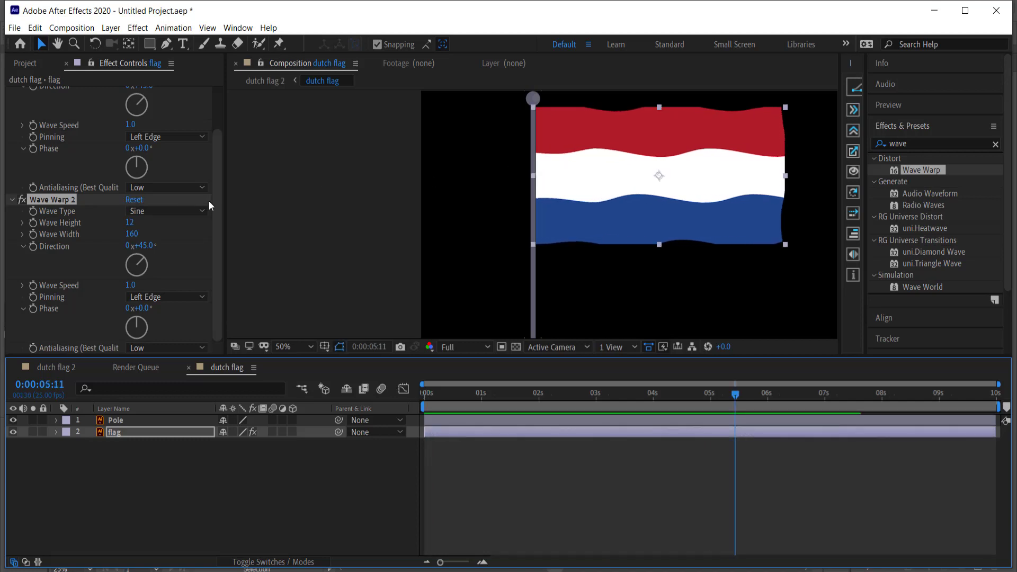
drag(218, 190, 219, 96)
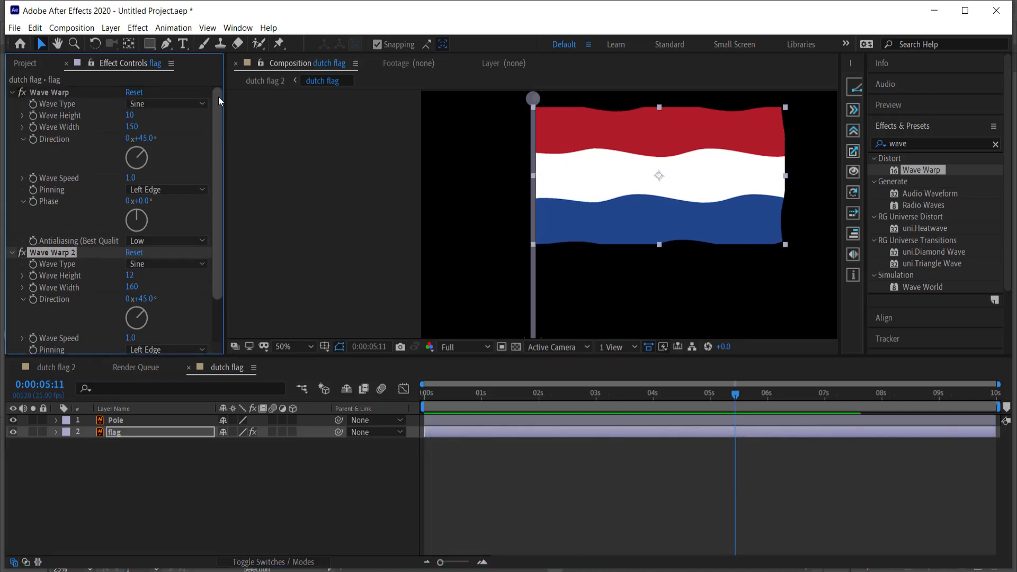
drag(735, 394, 361, 395)
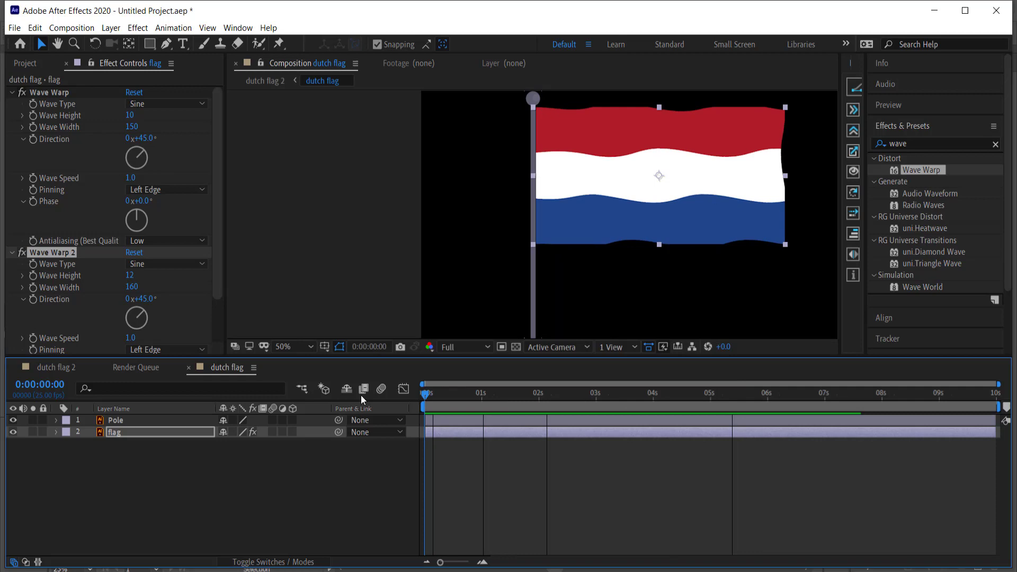
key(space)
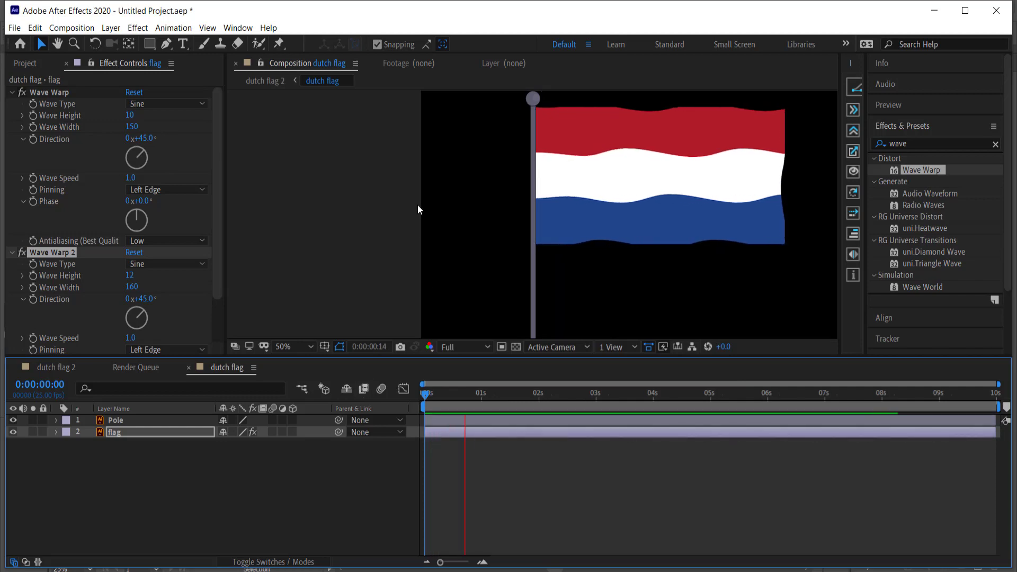